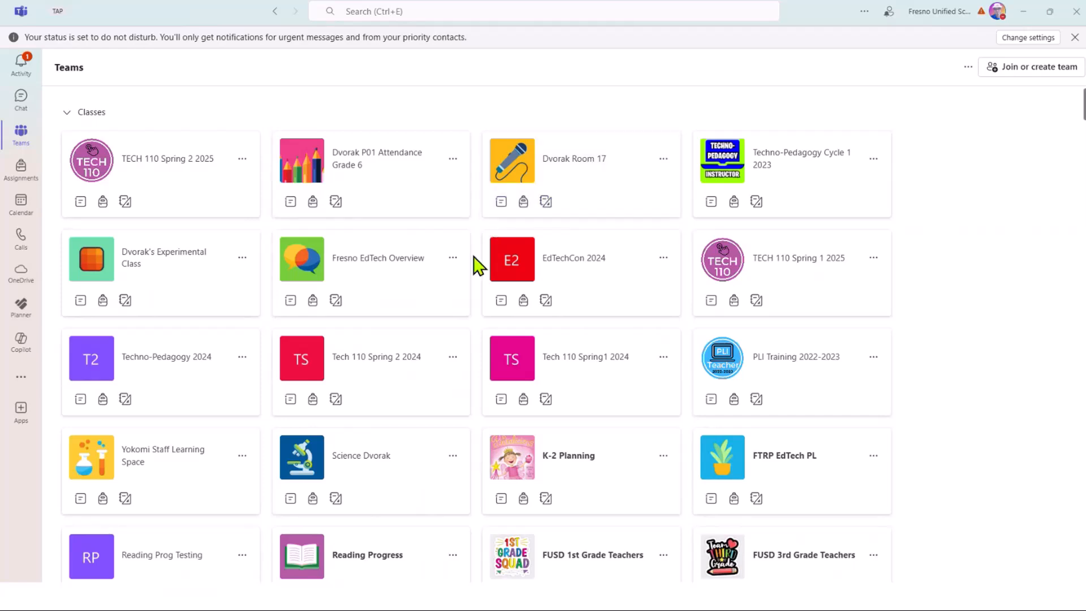
- Find the EdTech Webinar digital assignments class team and view its assignments, followed by its classwork, from the team card
scroll(478, 266, "down", 15)
scroll(485, 265, "down", 12)
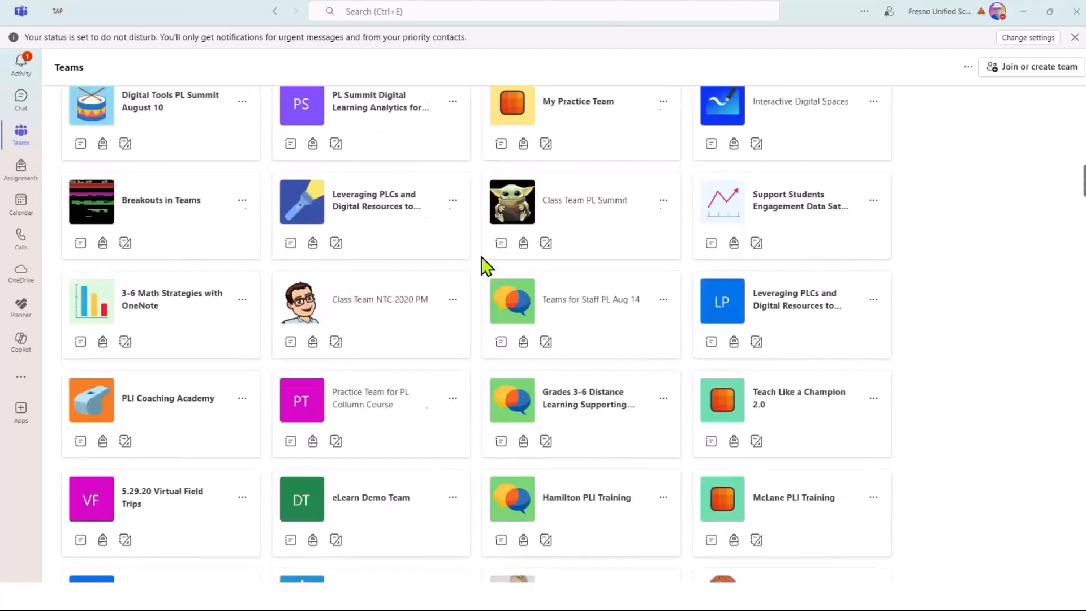
scroll(484, 266, "down", 5)
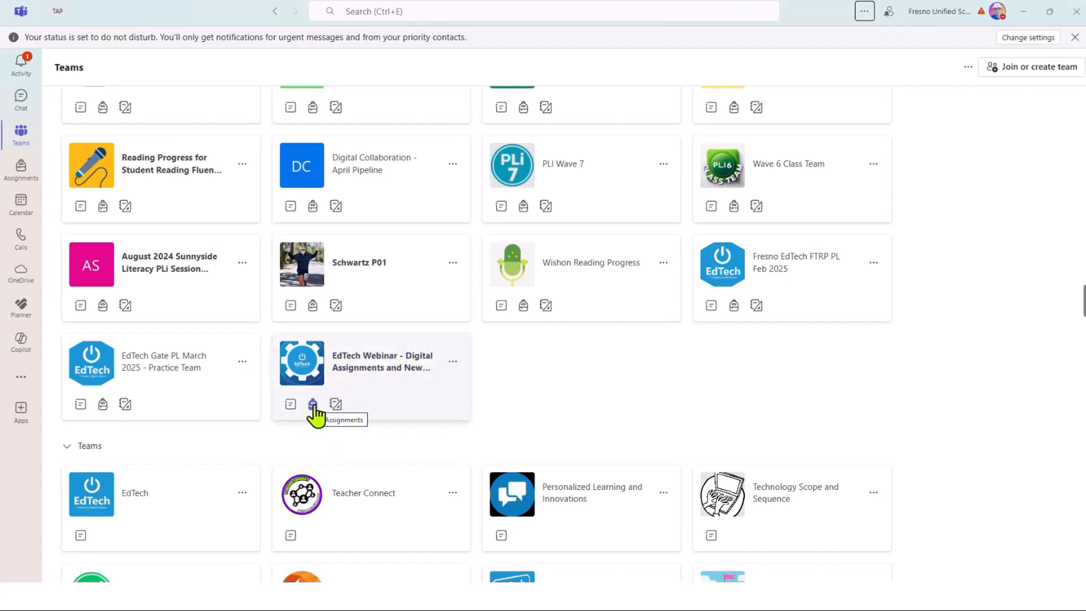
left_click(312, 405)
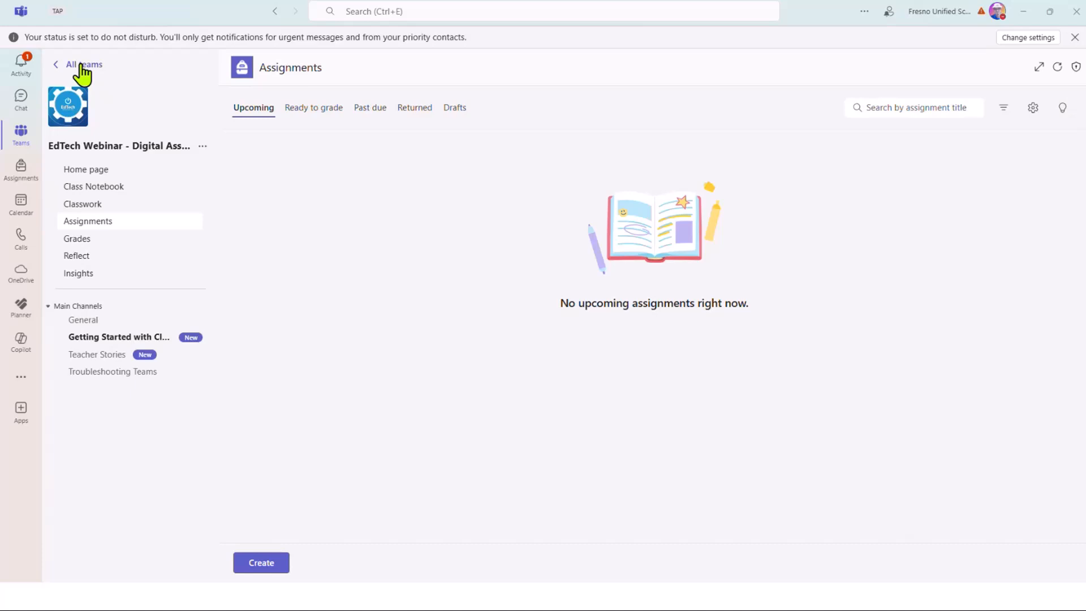
left_click(82, 66)
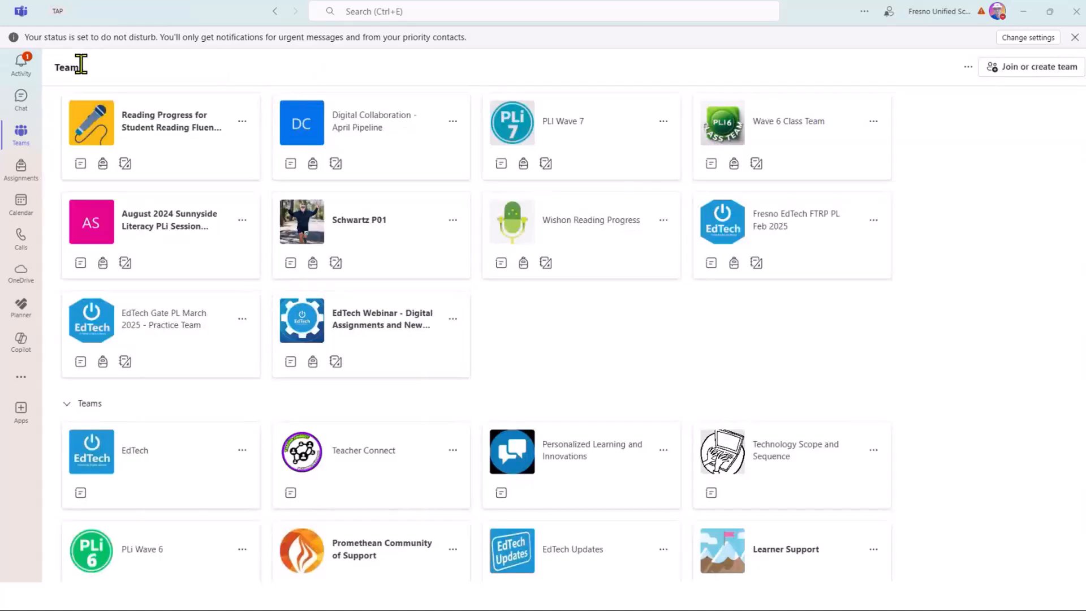
left_click(335, 363)
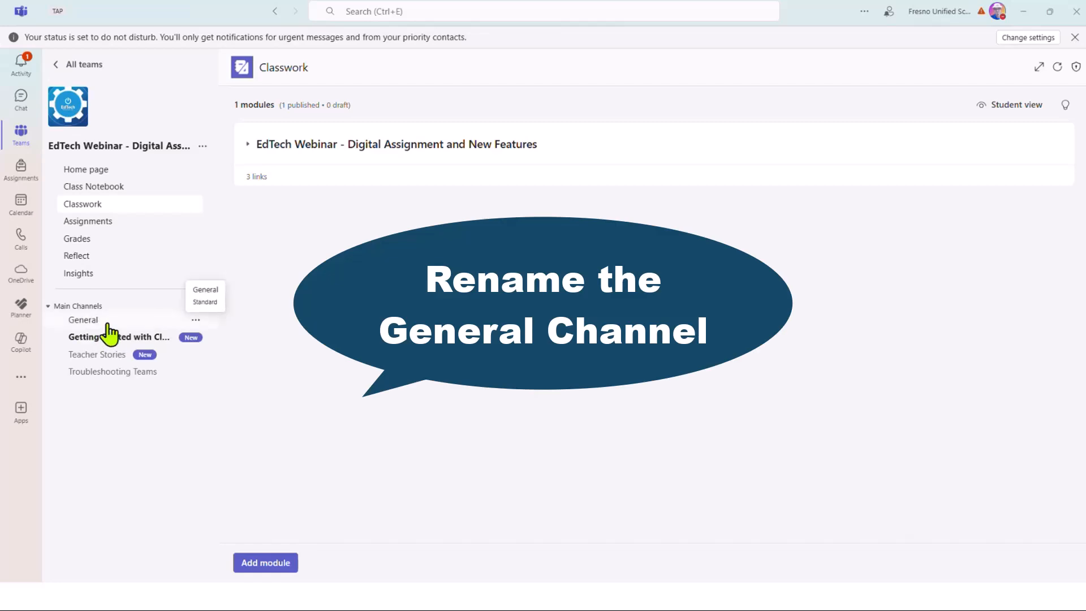
- Open the General channel of the class team and view its channel management settings
left_click(108, 327)
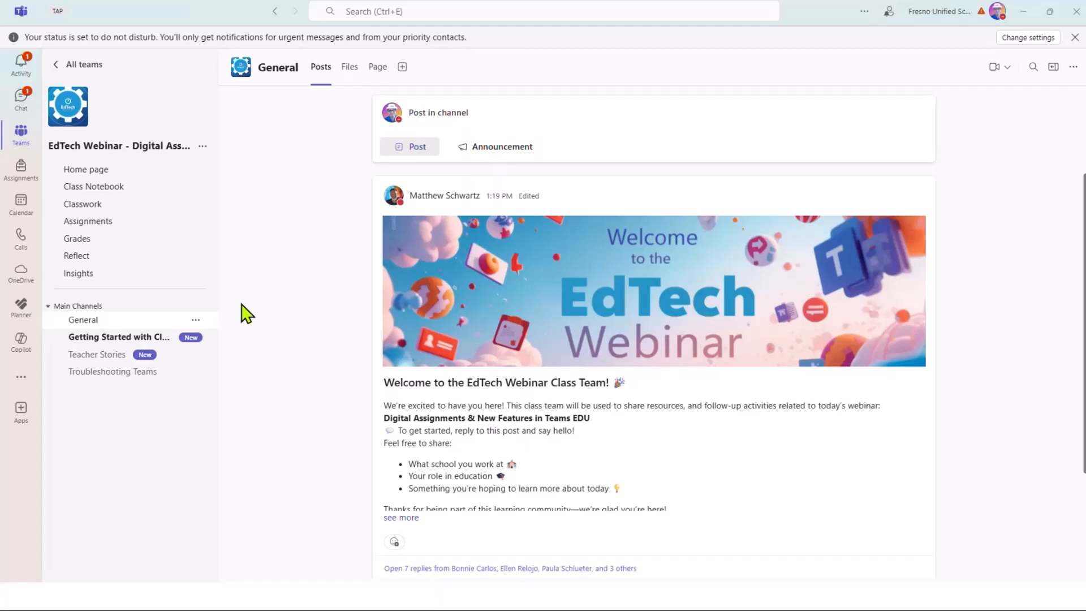
left_click(196, 320)
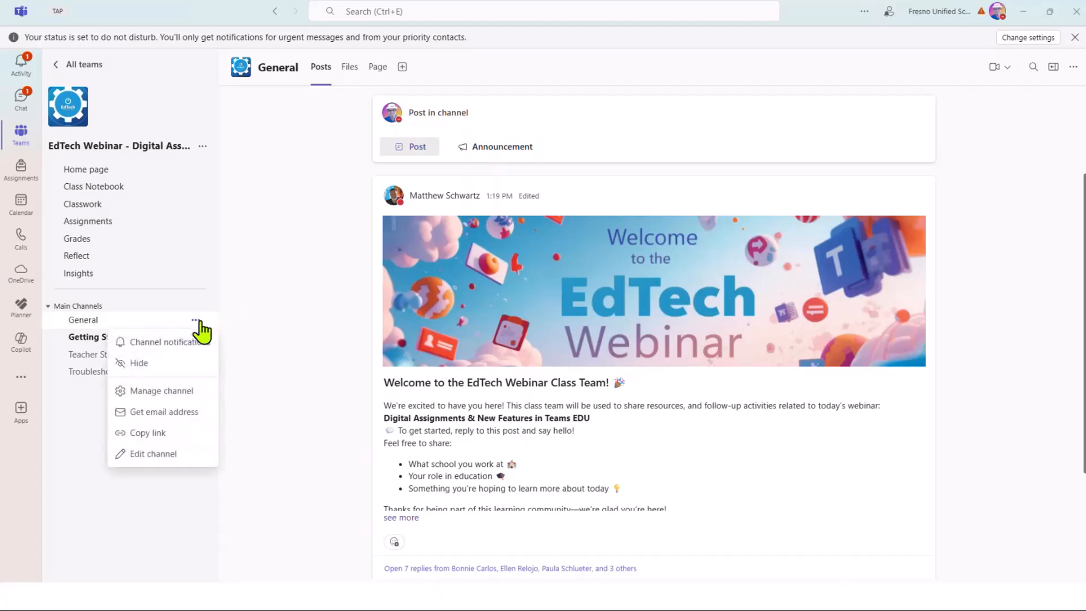
left_click(174, 399)
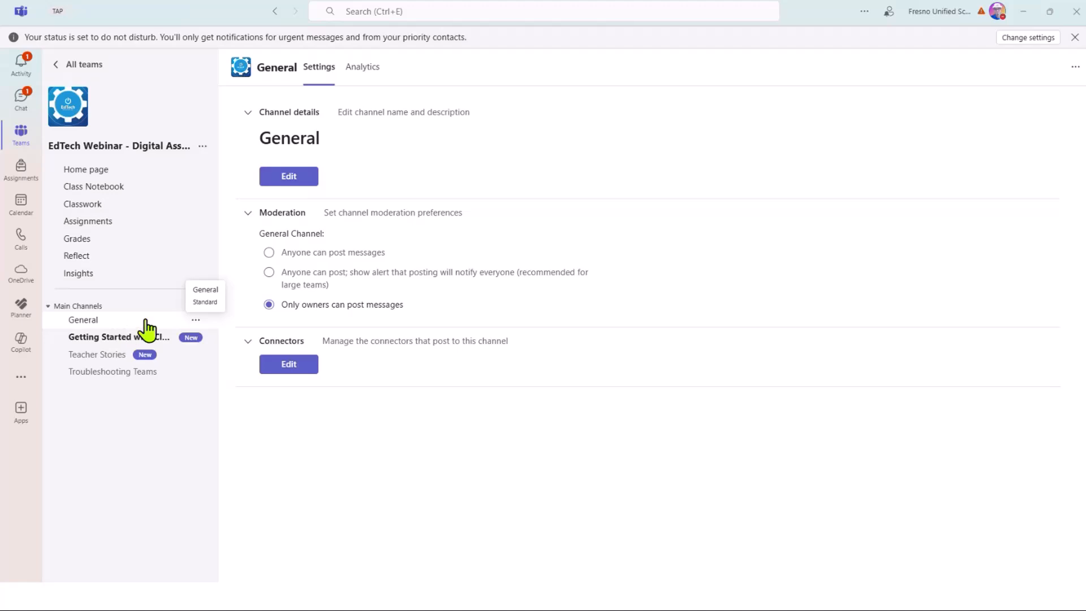
- Rename the General channel to "Announcements" and save the change
left_click(196, 321)
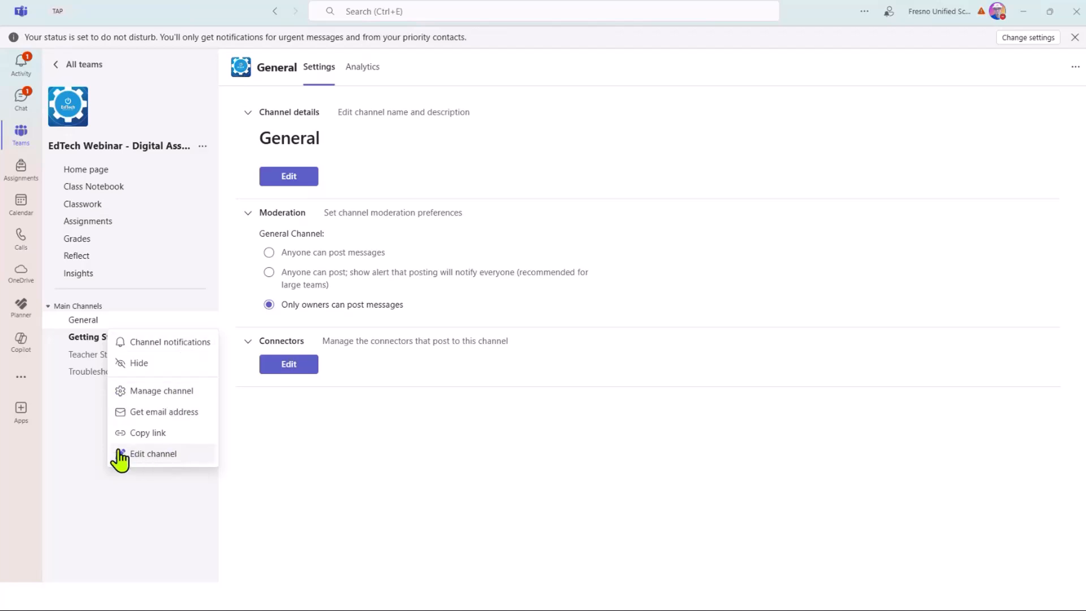
left_click(169, 454)
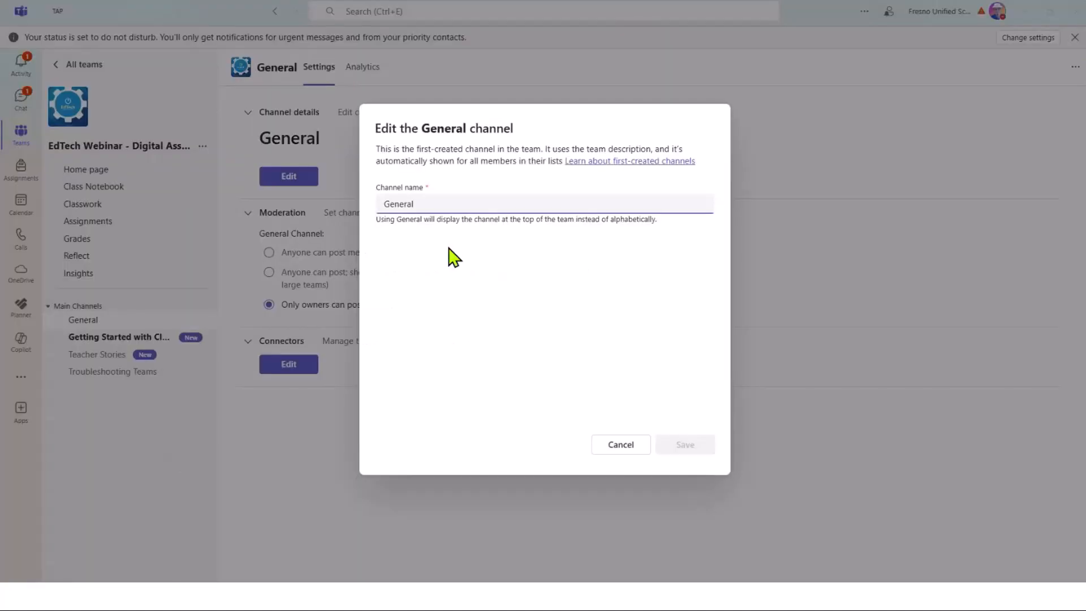
left_click_drag(423, 208, 358, 210)
type("Announceme")
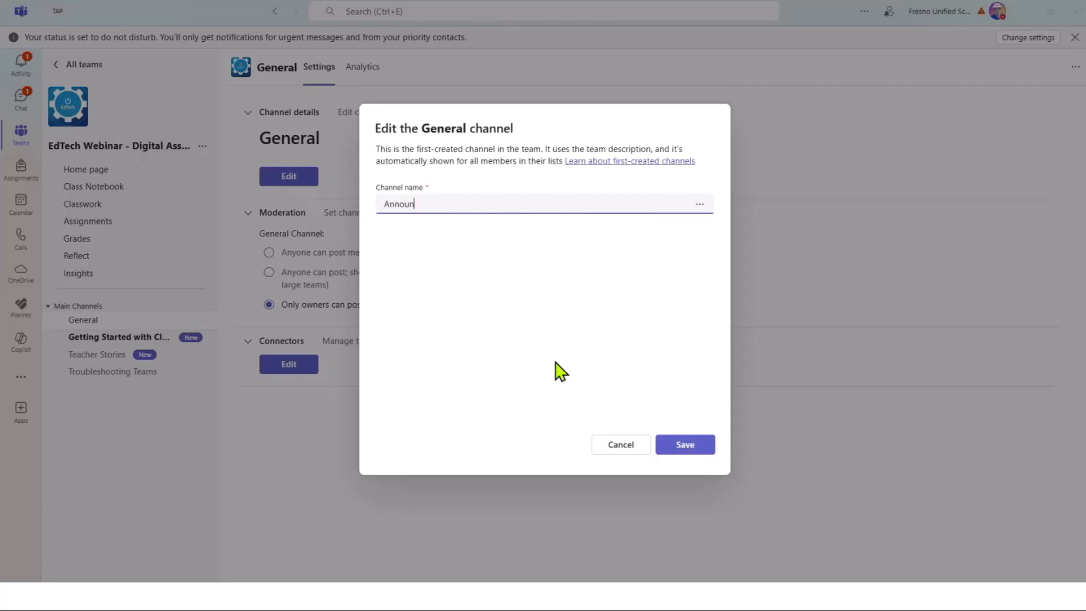
type("nts")
left_click(706, 450)
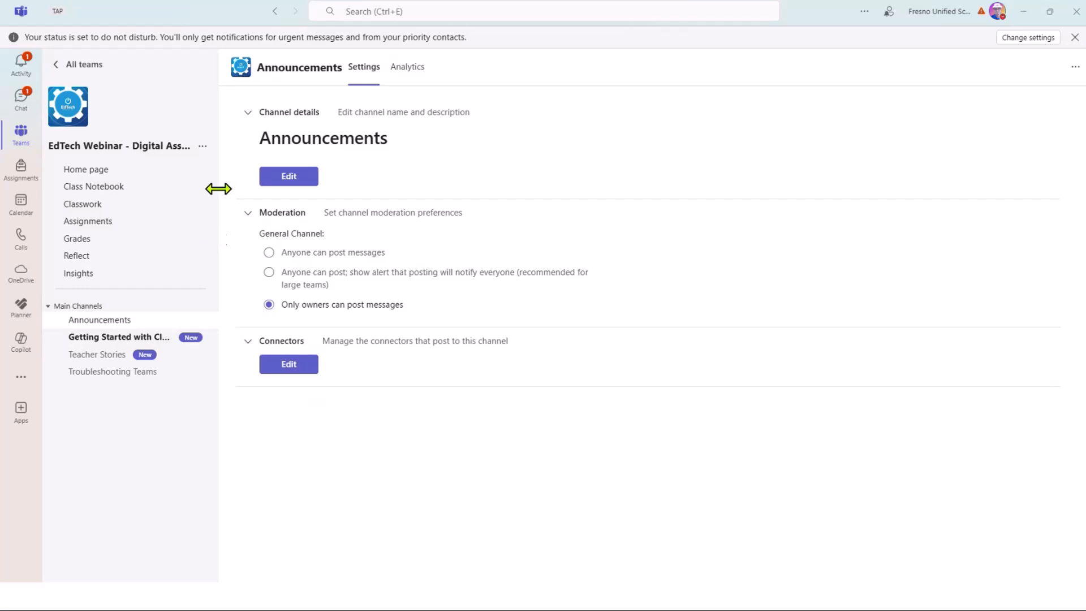
- Collapse the class team's channel sidebar and expand it again
left_click_drag(218, 188, 93, 220)
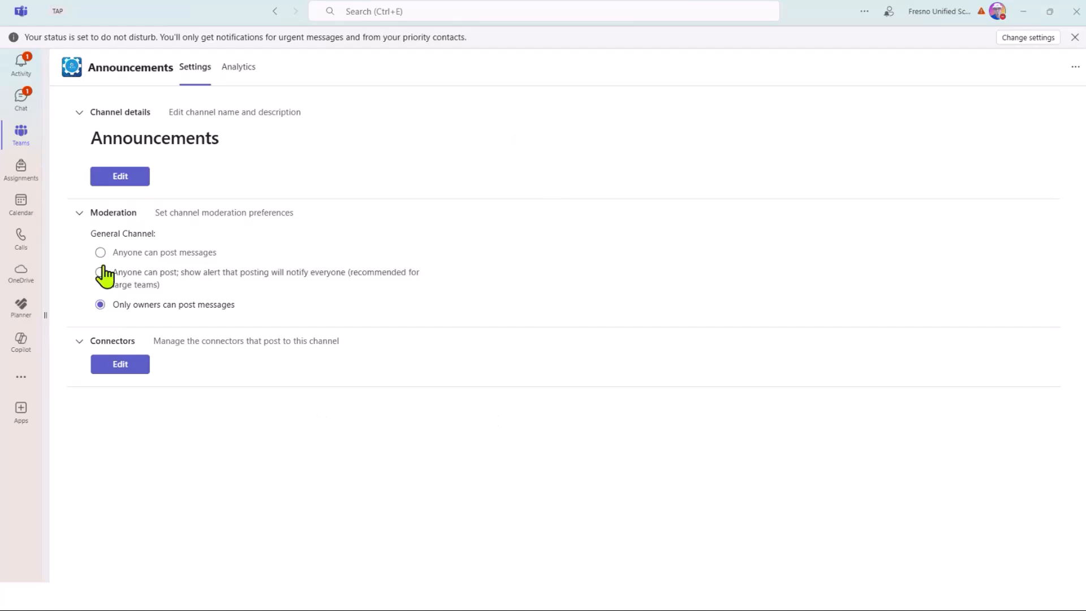
left_click(45, 325)
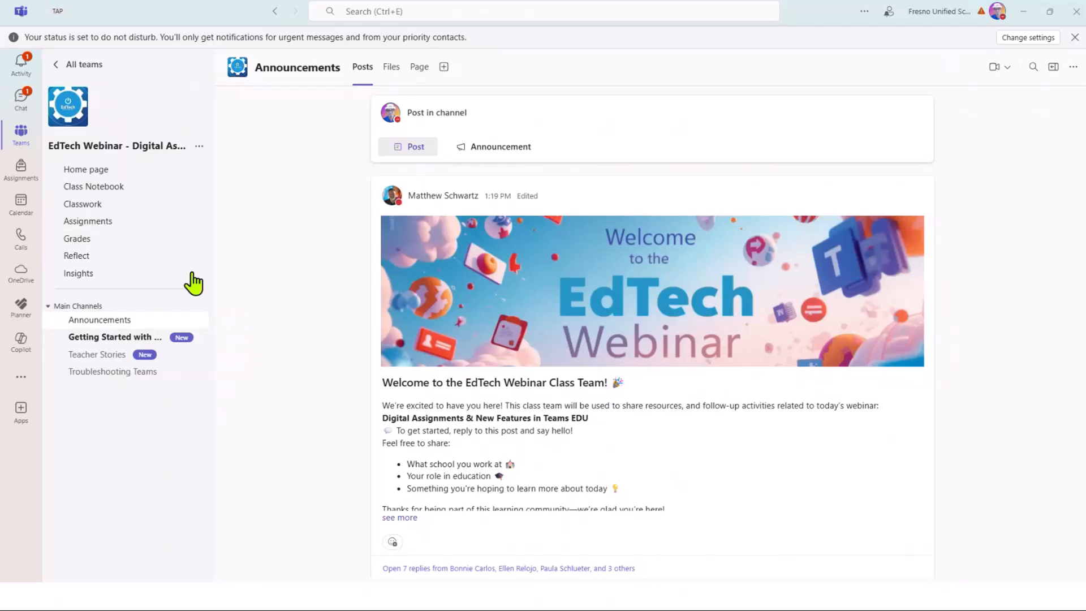
- Open the tips for the team's assignments and browse the All, Tips and Training categories
left_click(94, 225)
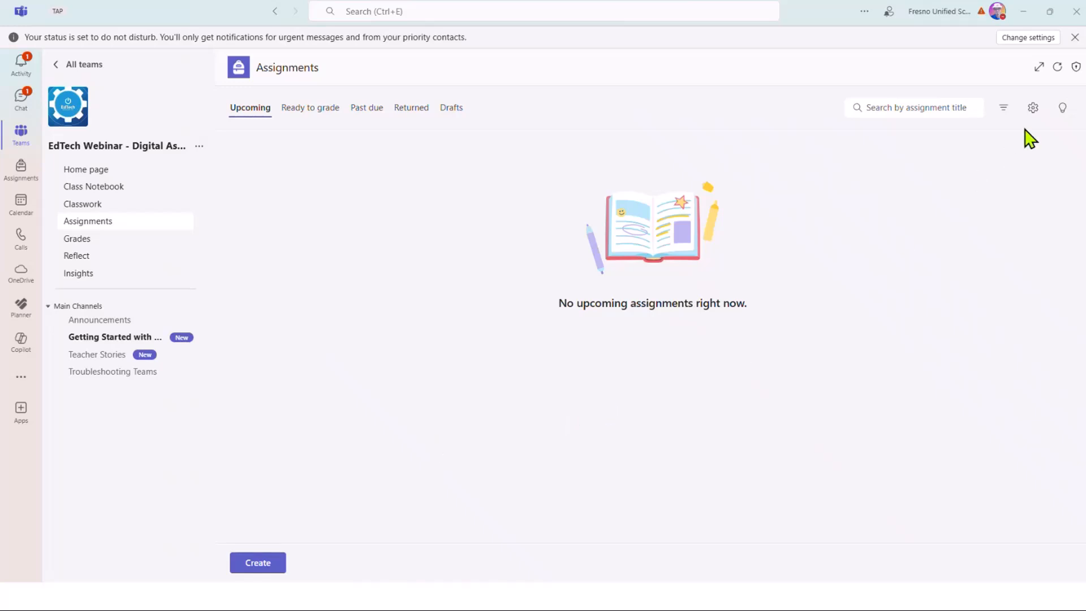
left_click(1061, 111)
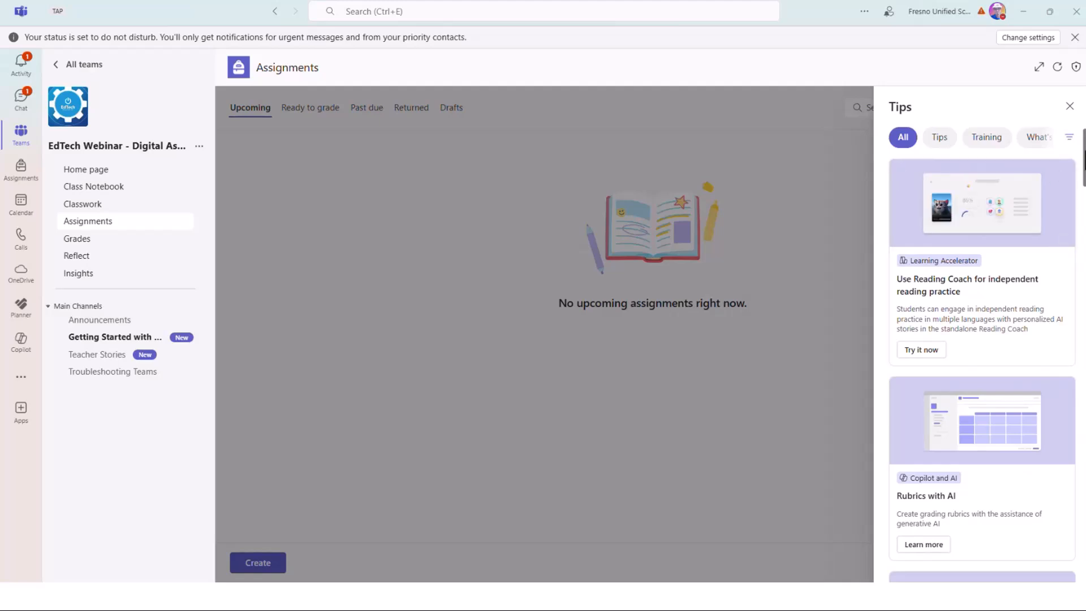
left_click_drag(1083, 156, 1080, 161)
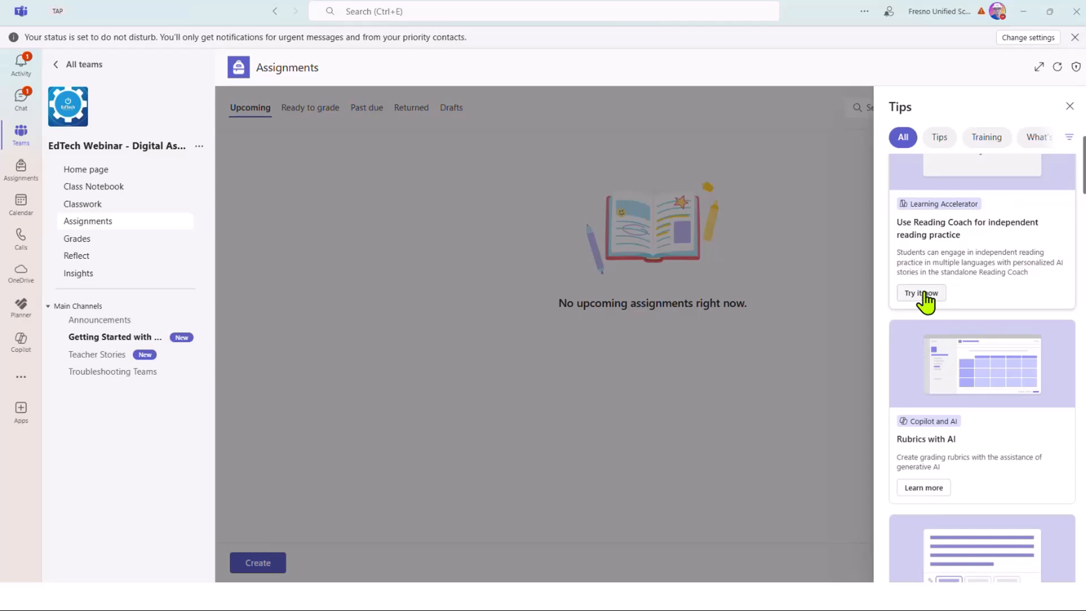
mouse_move(1083, 191)
left_mouse_down()
mouse_move(1082, 294)
mouse_move(1083, 180)
left_mouse_up()
left_click(952, 142)
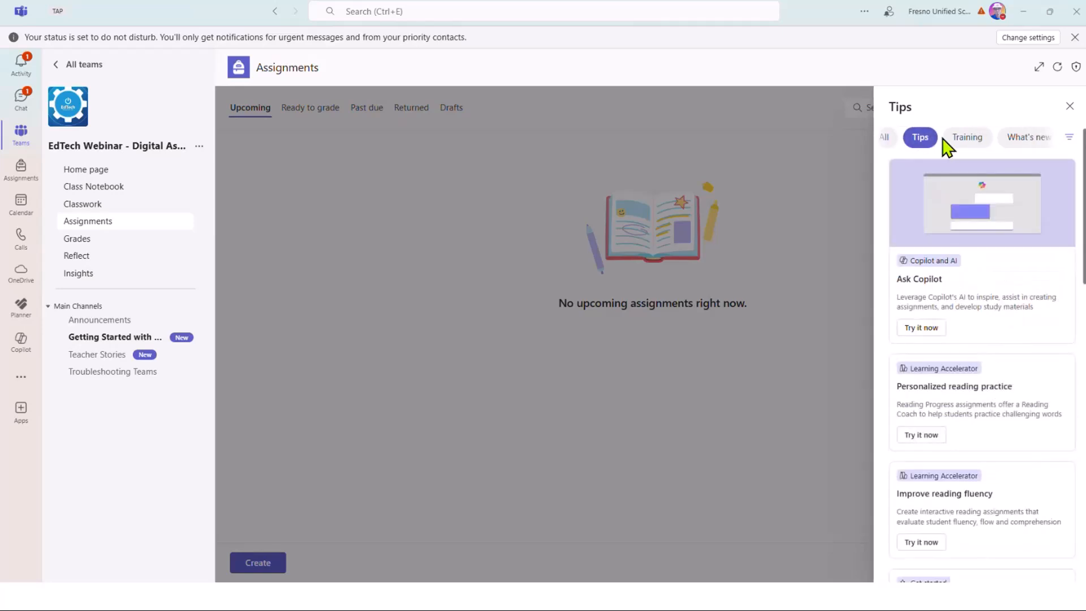
left_click(961, 144)
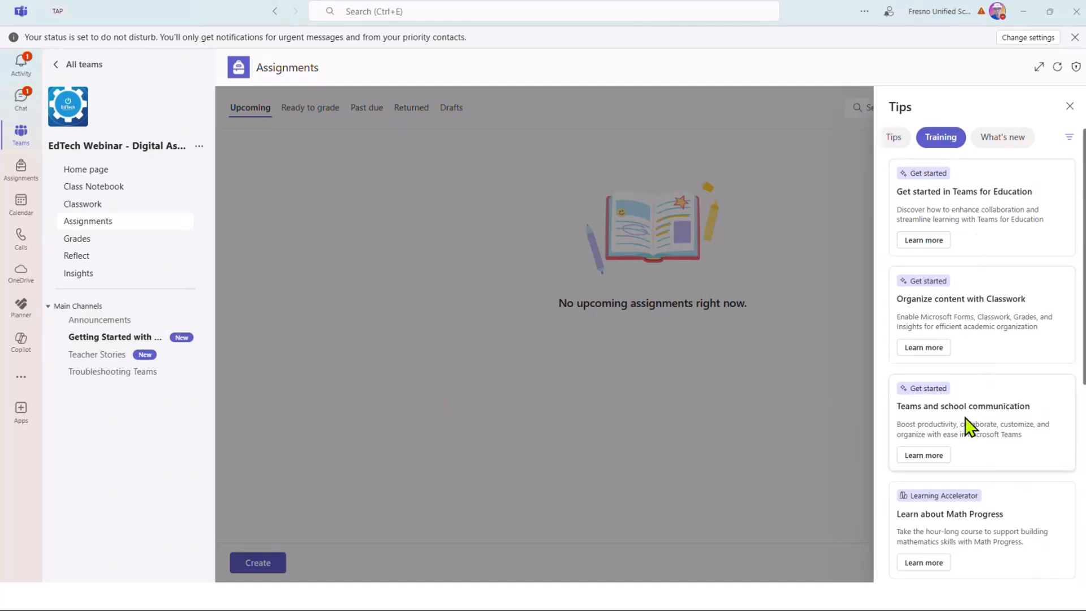
scroll(1025, 477, "down", 2)
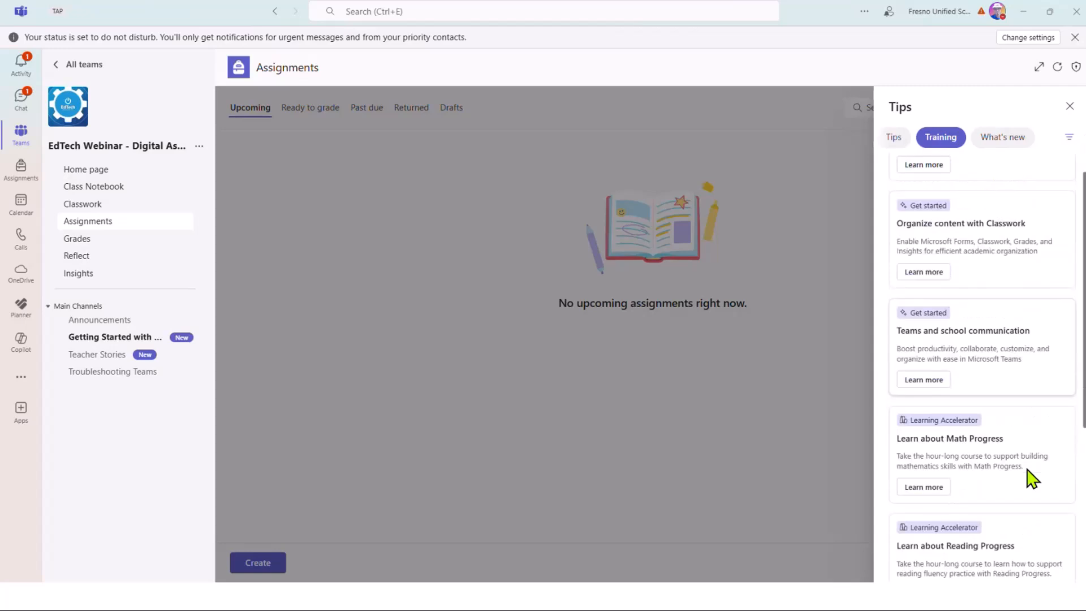
- Review the Learn about Math Progress training module in the browser, and return to Teams to close the tips
left_click(925, 488)
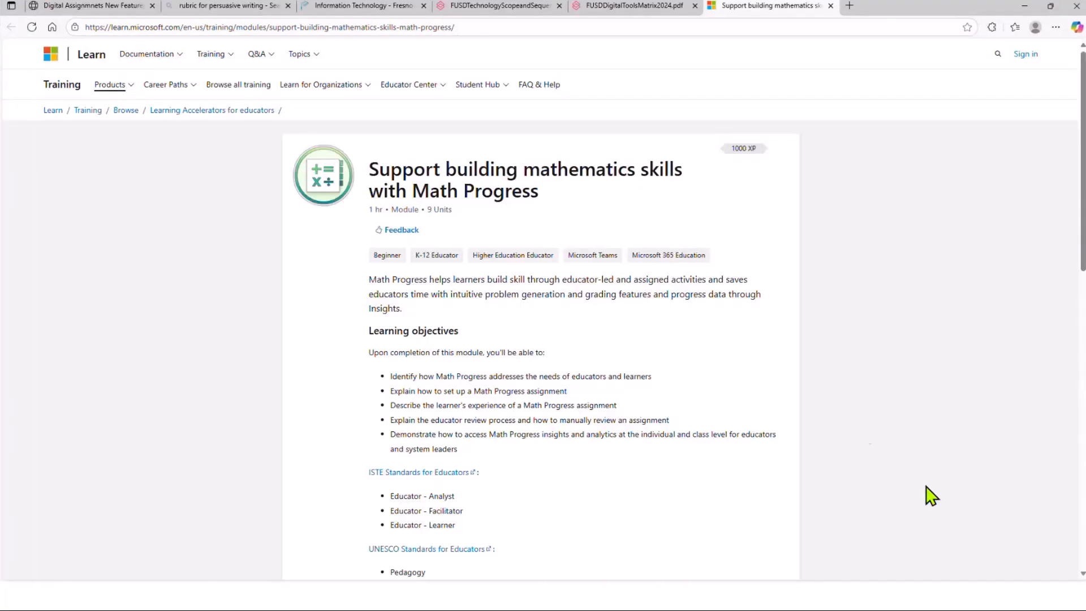
scroll(806, 275, "down", 1)
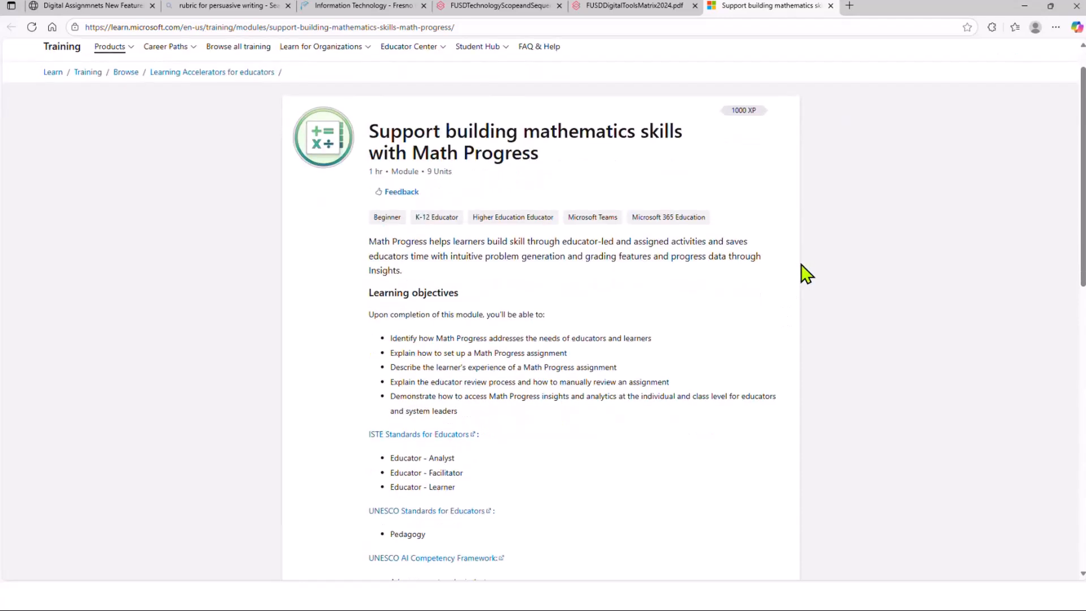
scroll(805, 274, "down", 1)
scroll(805, 274, "down", 4)
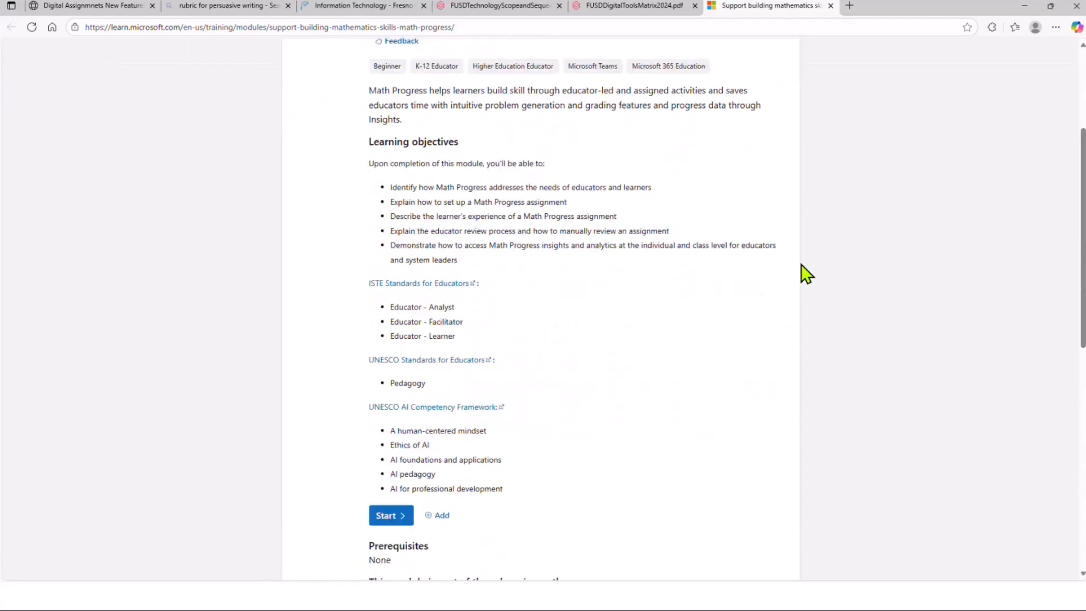
scroll(805, 274, "up", 5)
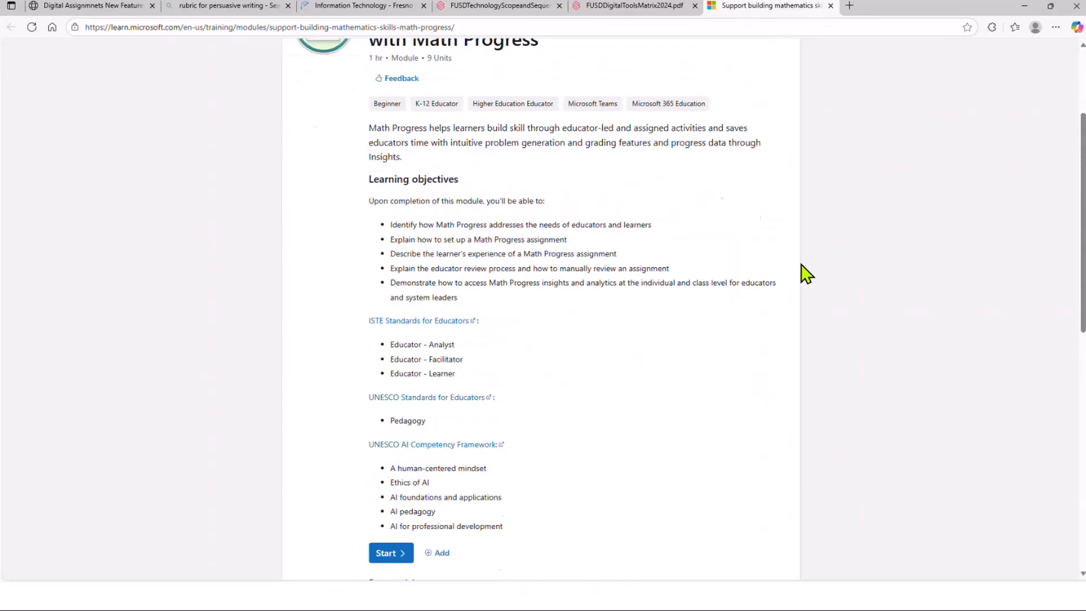
left_click(1024, 5)
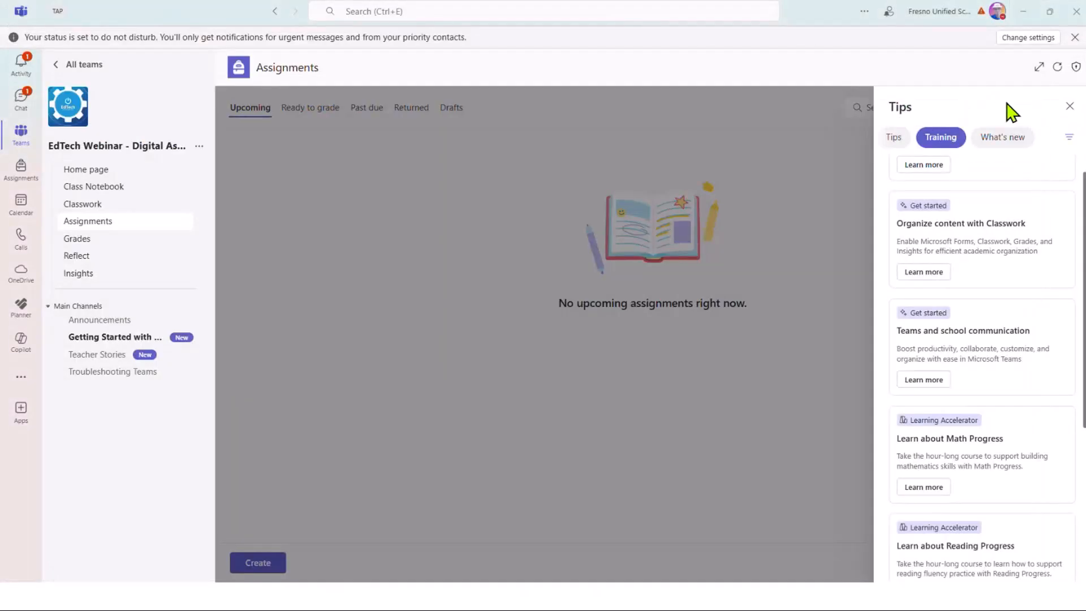
left_click(1069, 107)
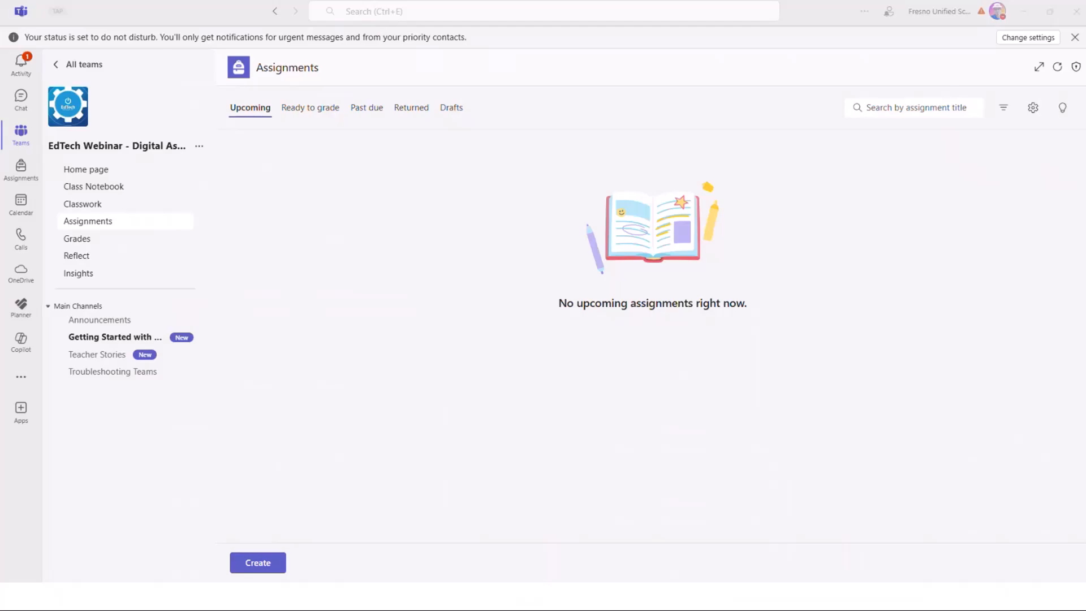
- Display the keyboard shortcuts and view the custom shortcut editor for Open search, closing both without saving
key("ctrl+period")
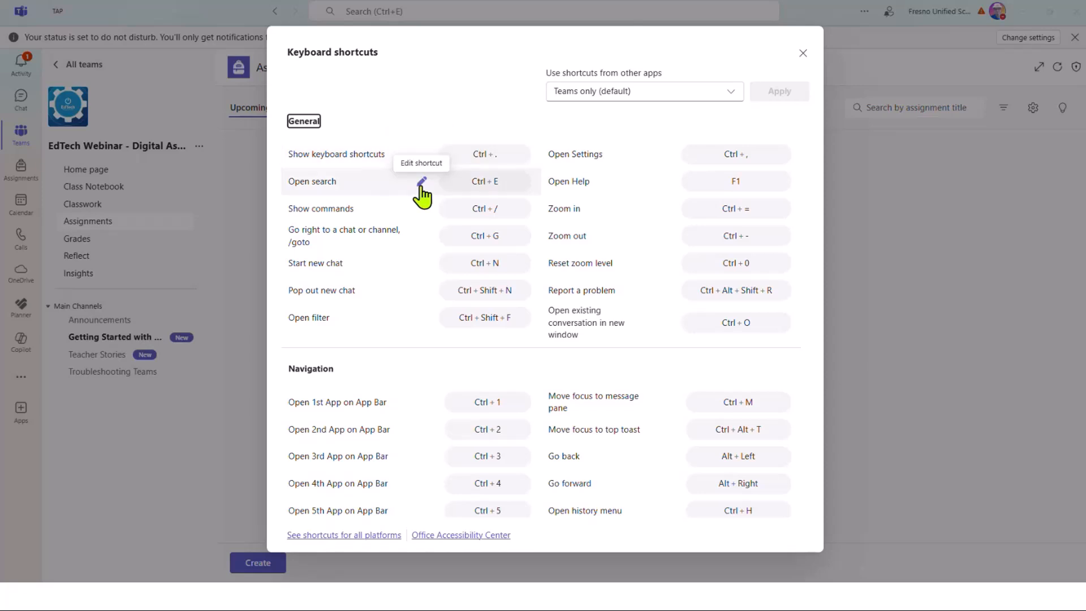
left_click(421, 182)
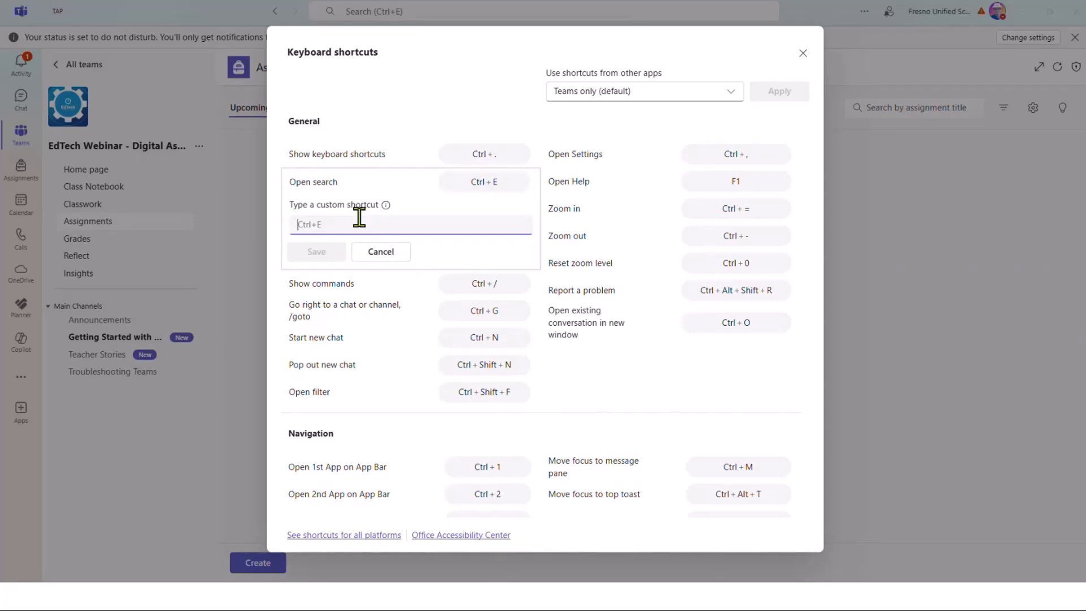
left_click(390, 257)
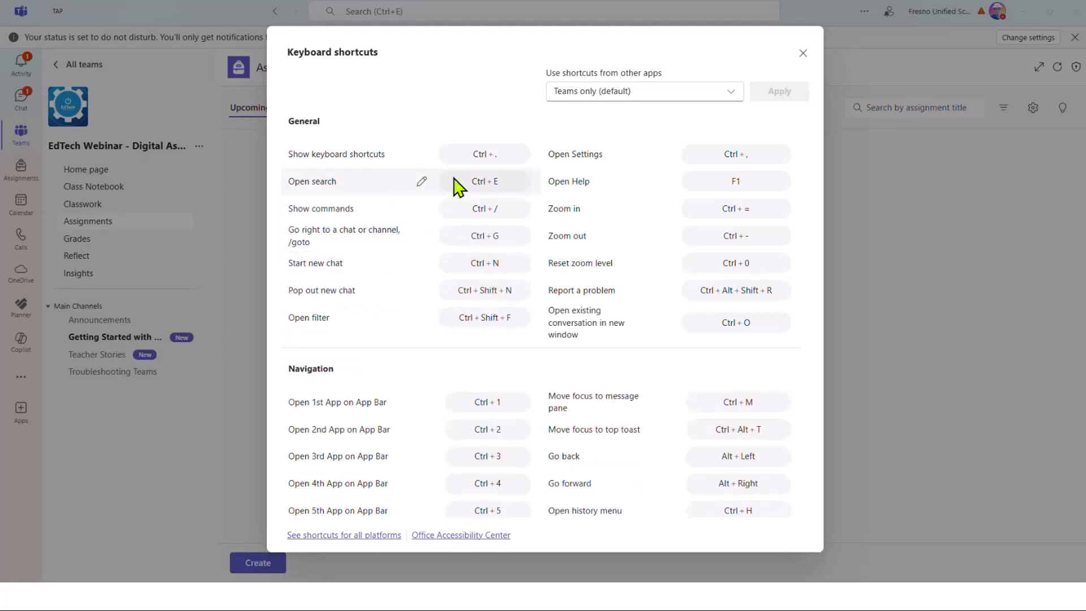
left_click(803, 54)
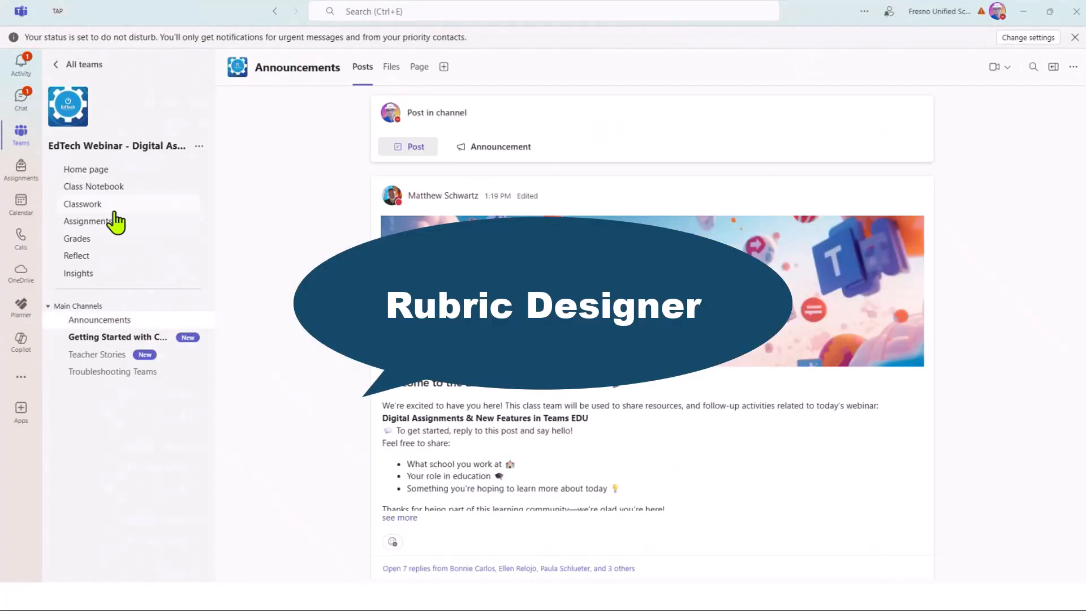
- Start a new assignment in the class team and open the options for adding a rubric to it
left_click(113, 220)
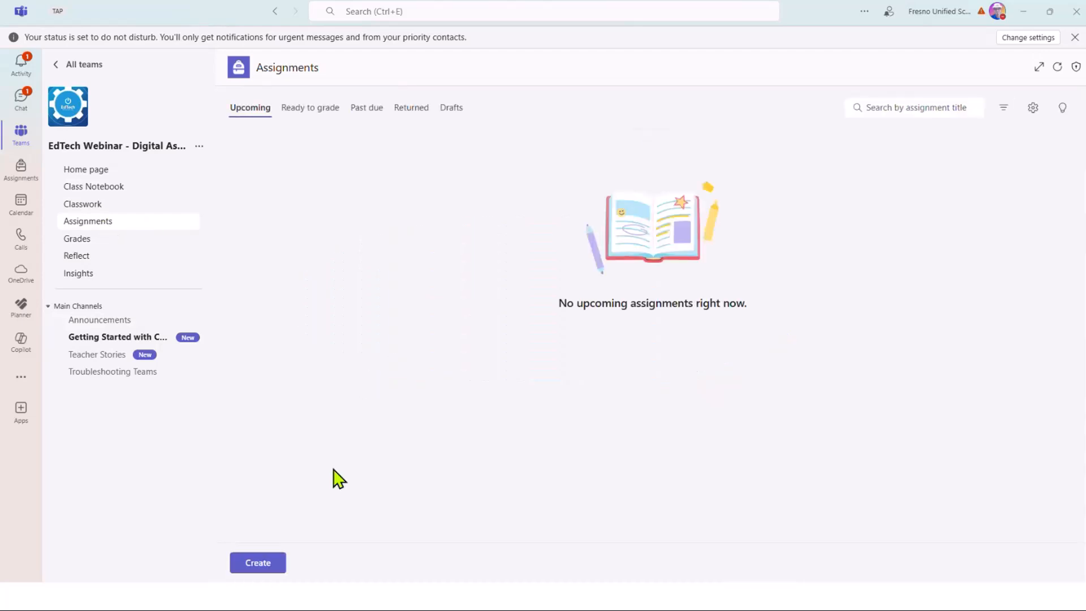
left_click(266, 563)
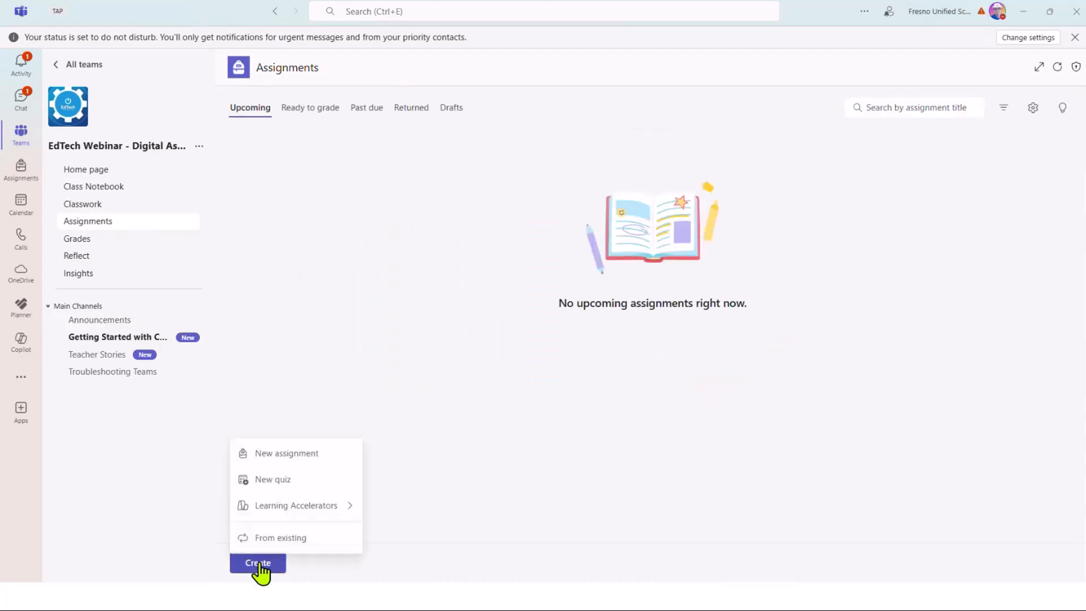
left_click(310, 453)
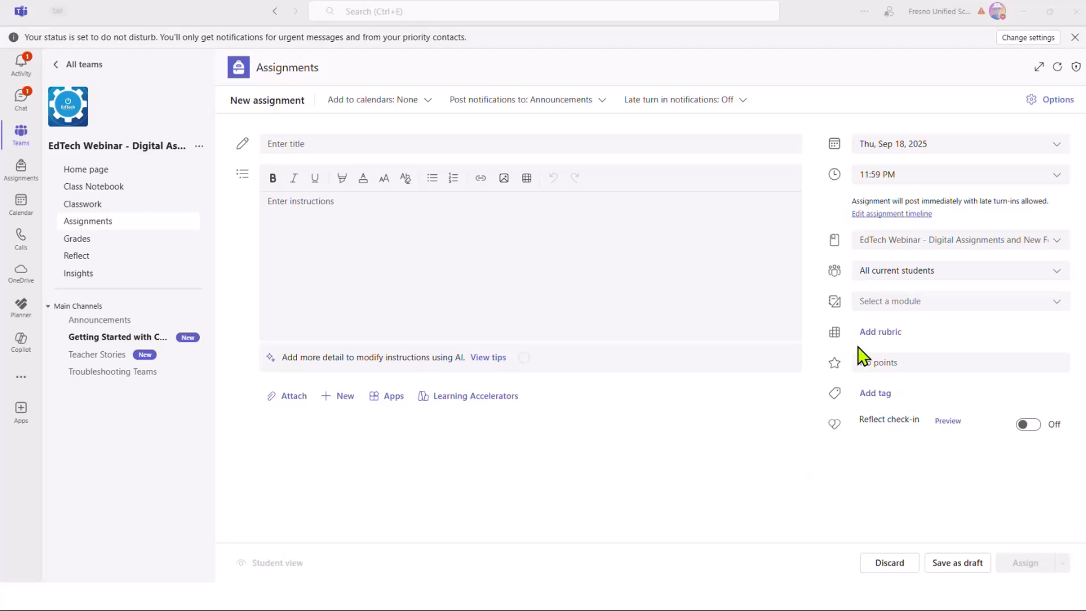
left_click(886, 335)
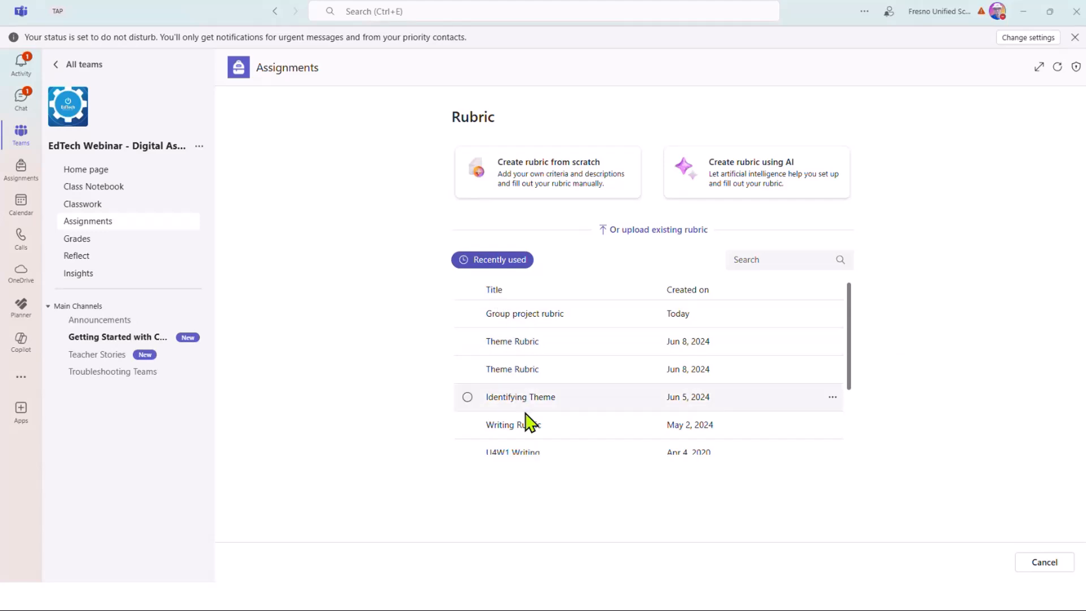
mouse_move(851, 327)
left_mouse_down()
mouse_move(847, 400)
mouse_move(847, 306)
left_mouse_up()
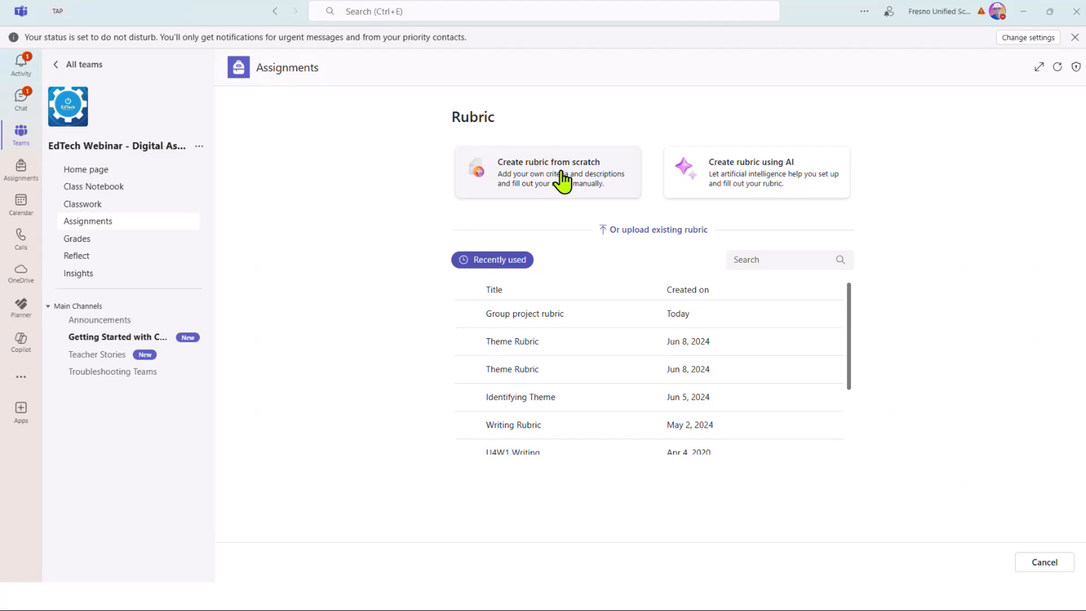
- Start an AI-generated rubric titled Group Project Rubric, described as evaluating a group project's collaboration, problem-solving and overall cohesiveness
left_click(754, 186)
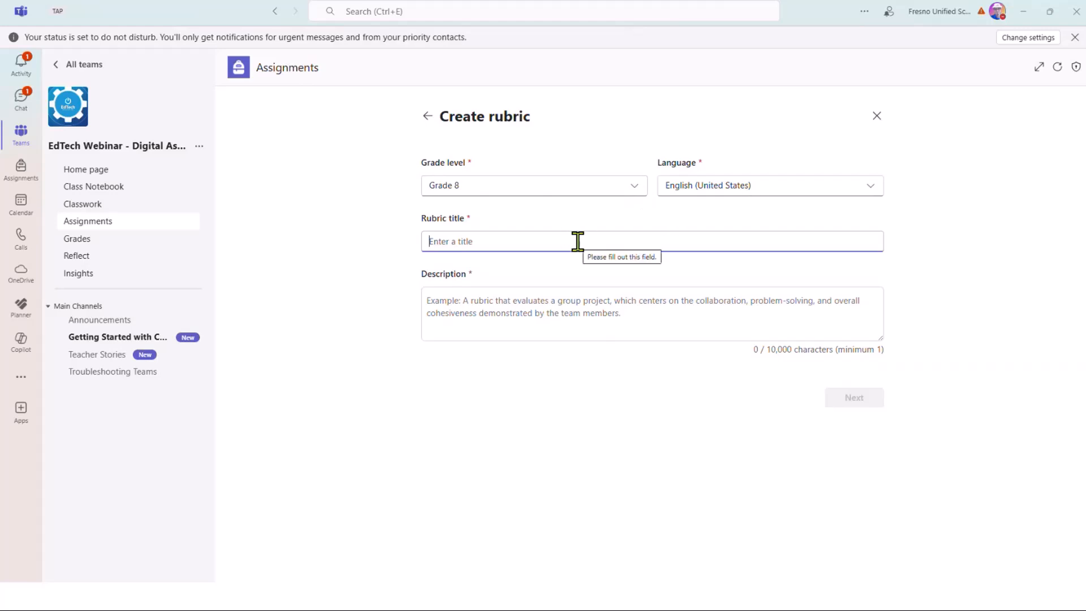
type("Group")
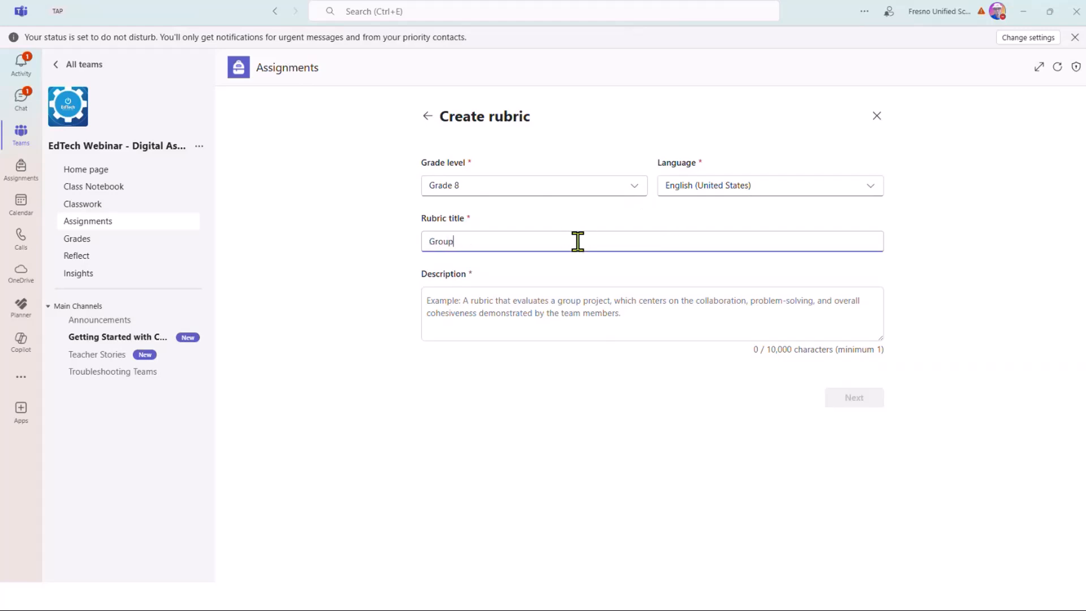
type(" Project Rubric")
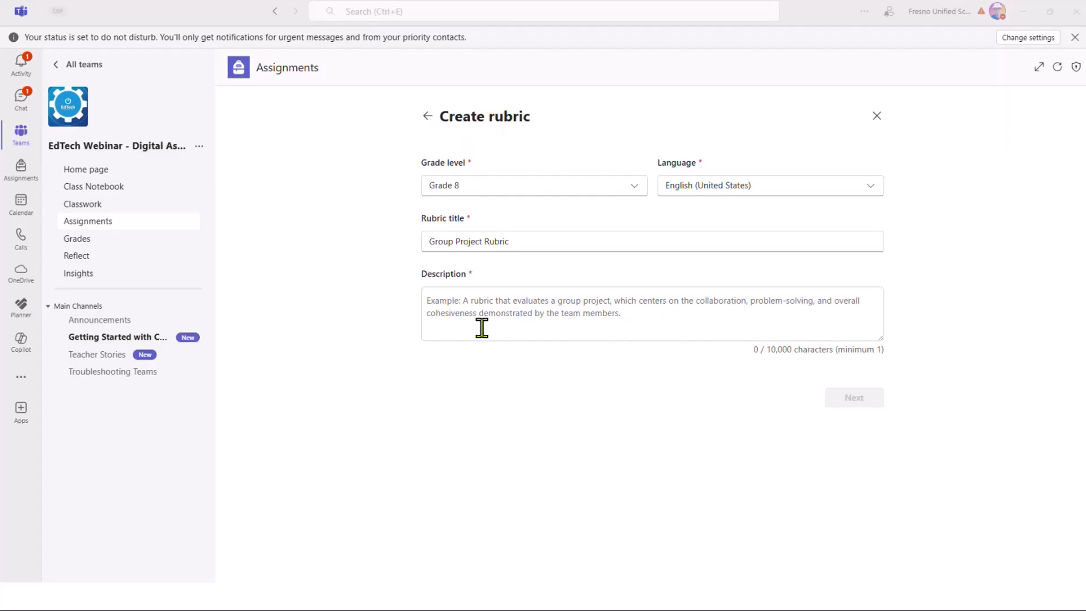
left_click(431, 299)
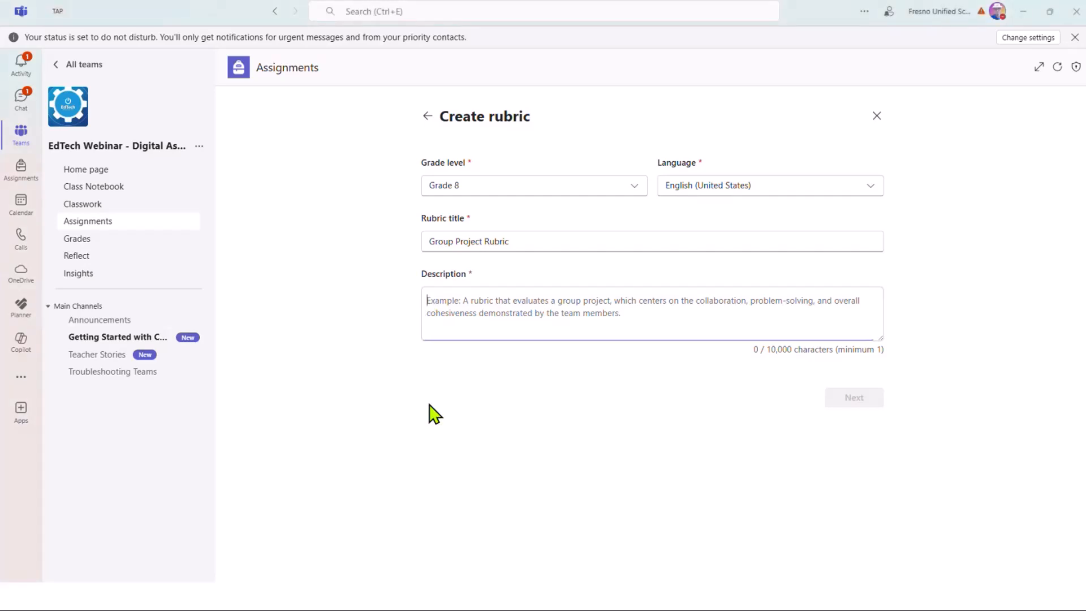
type("A rubric that evaluates a group project, which centers on the collaboration, problem-solving, and overall cohesiveness demonstrated by the team members.")
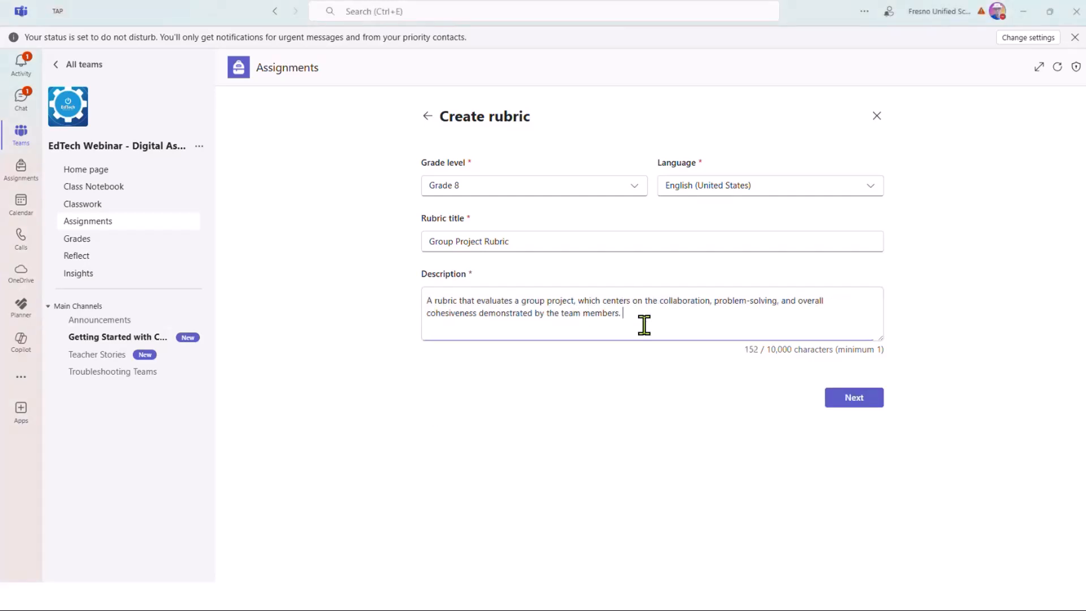
left_click(852, 397)
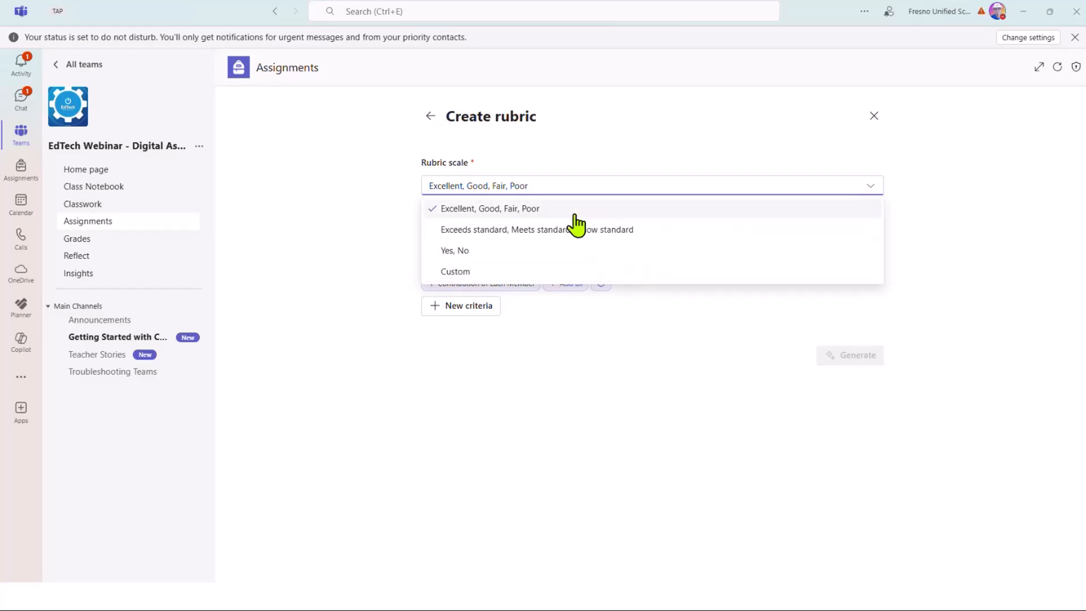
- Generate the rubric on the Excellent, Good, Fair, Poor scale with the criteria Collaboration Effectiveness, Problem-Solving Skills and Team Cohesiveness
left_click(541, 218)
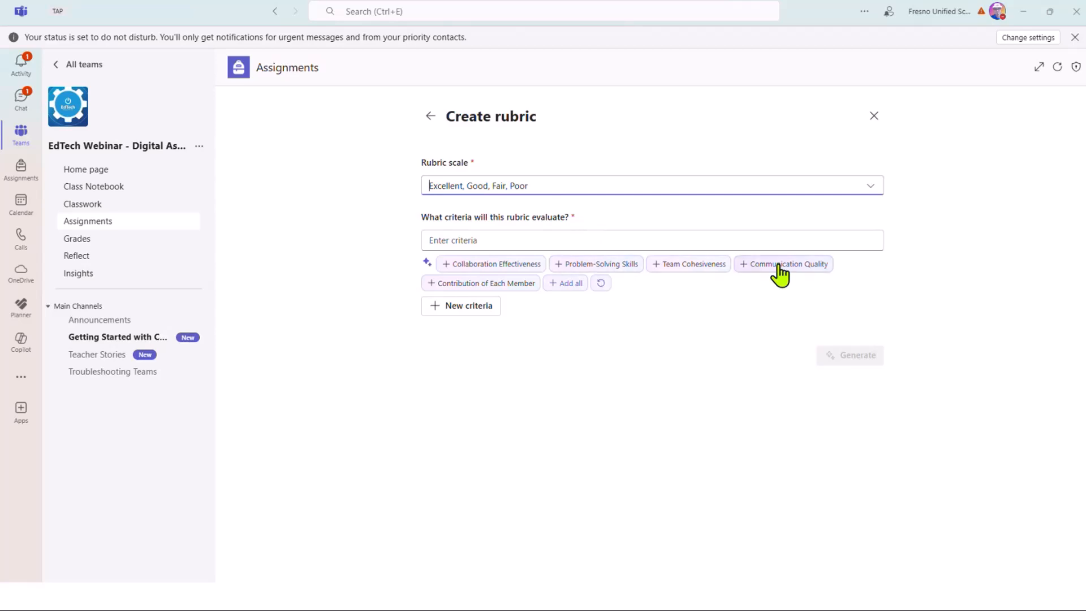
left_click(502, 265)
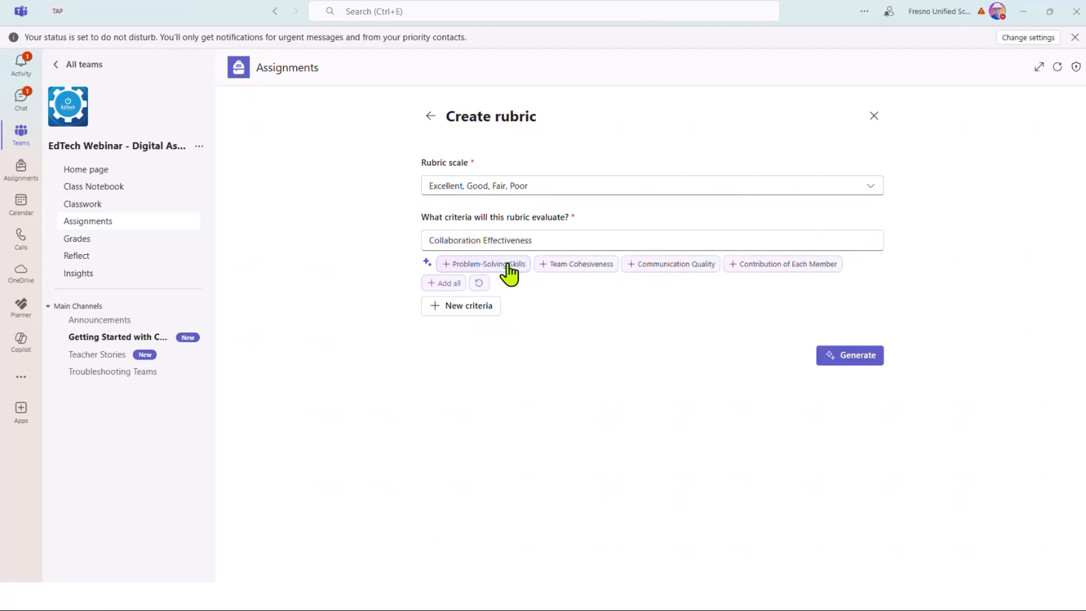
left_click(509, 266)
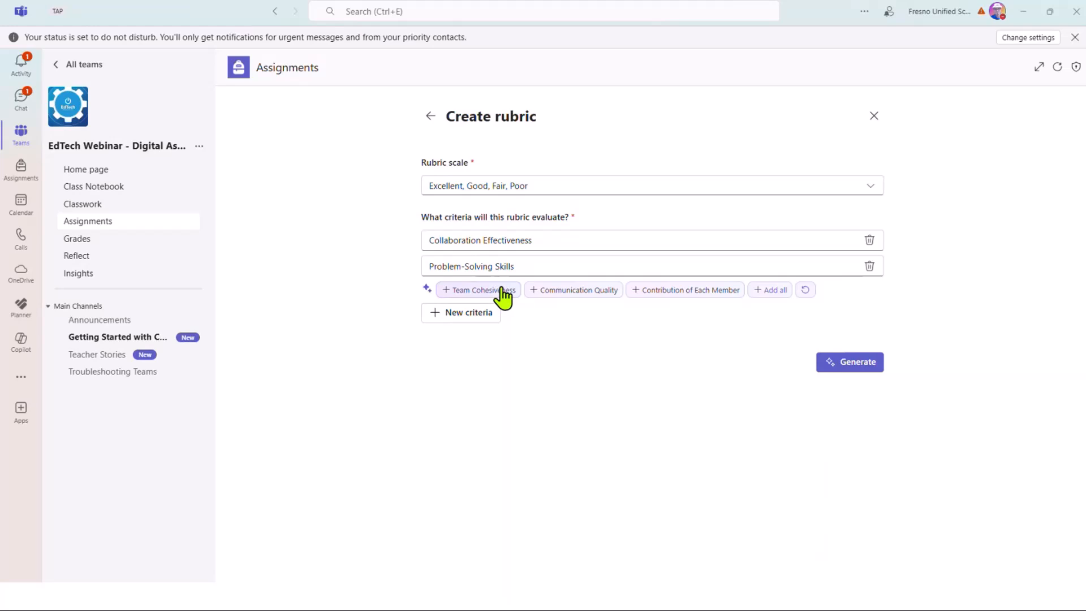
left_click(503, 292)
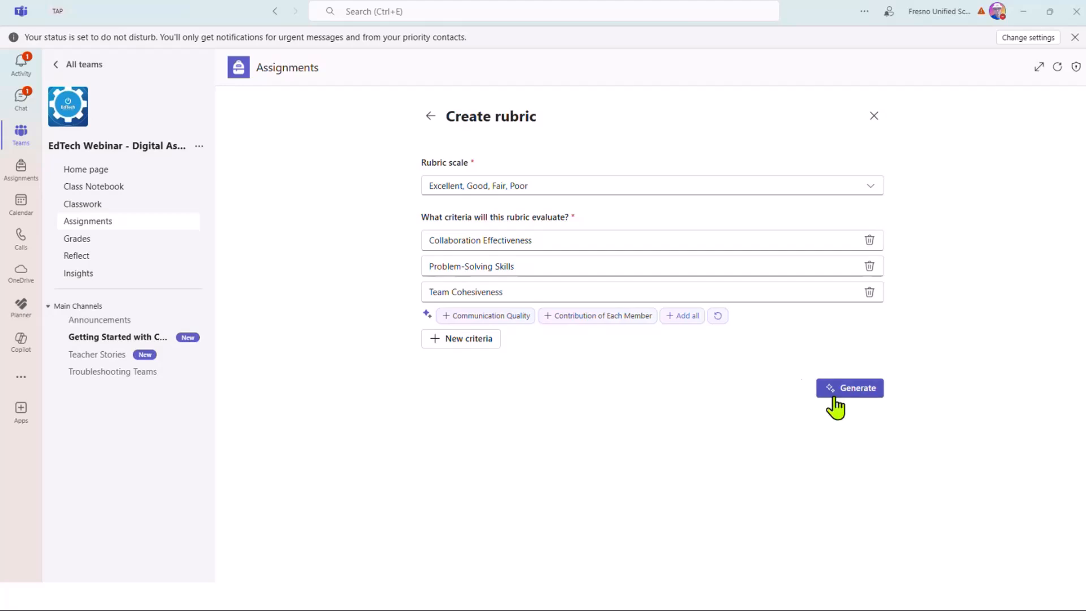
left_click(853, 391)
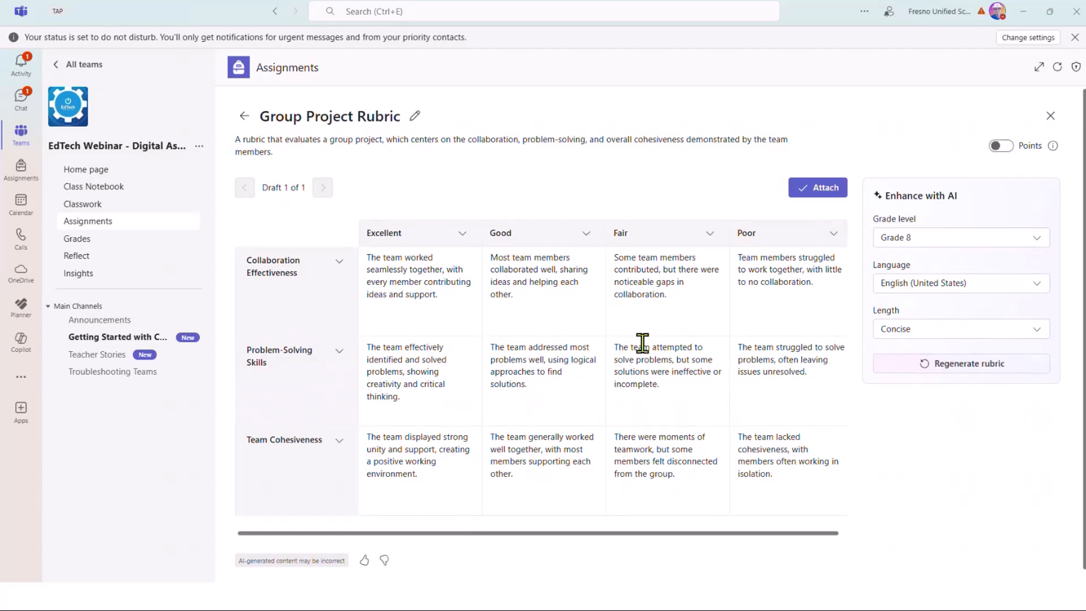
- Keep the rubric's length at Concise and attach the rubric to the new assignment
left_click(441, 301)
left_click_drag(433, 297, 374, 294)
left_click(455, 296)
left_click(1031, 334)
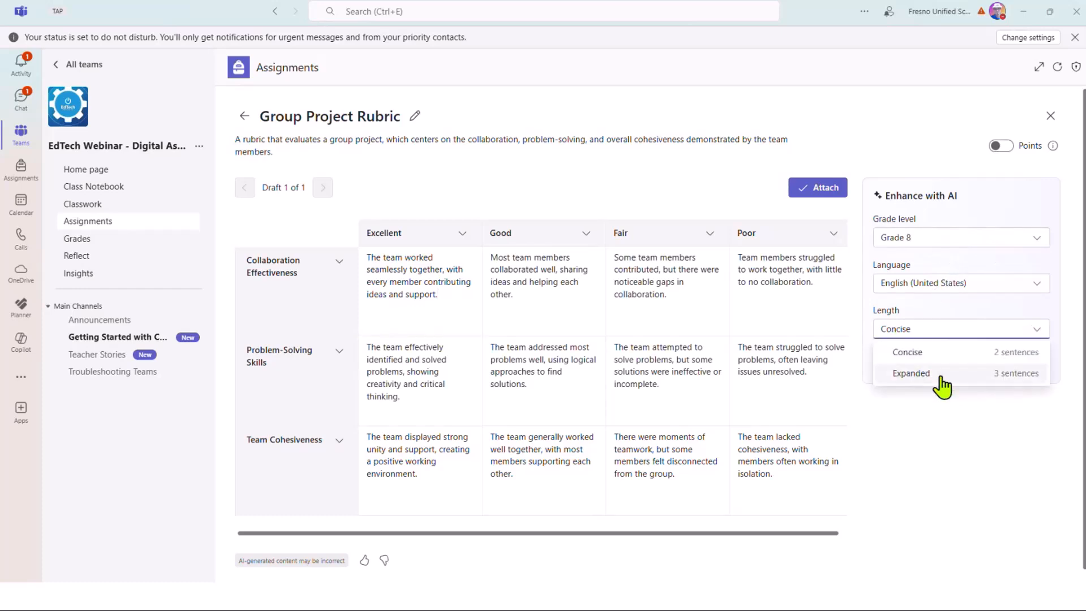
left_click(979, 353)
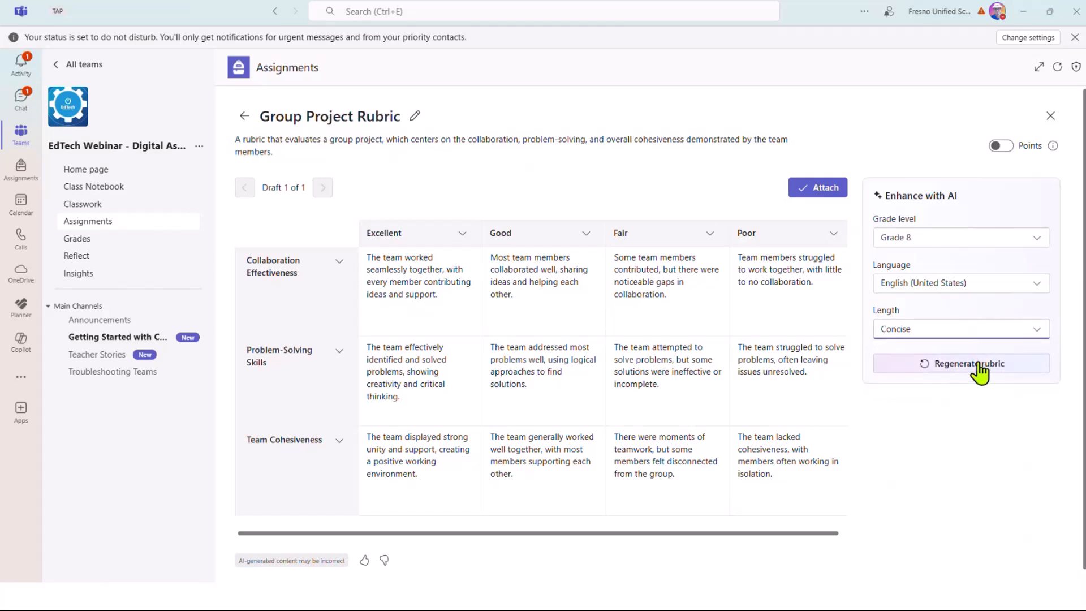
left_click(820, 189)
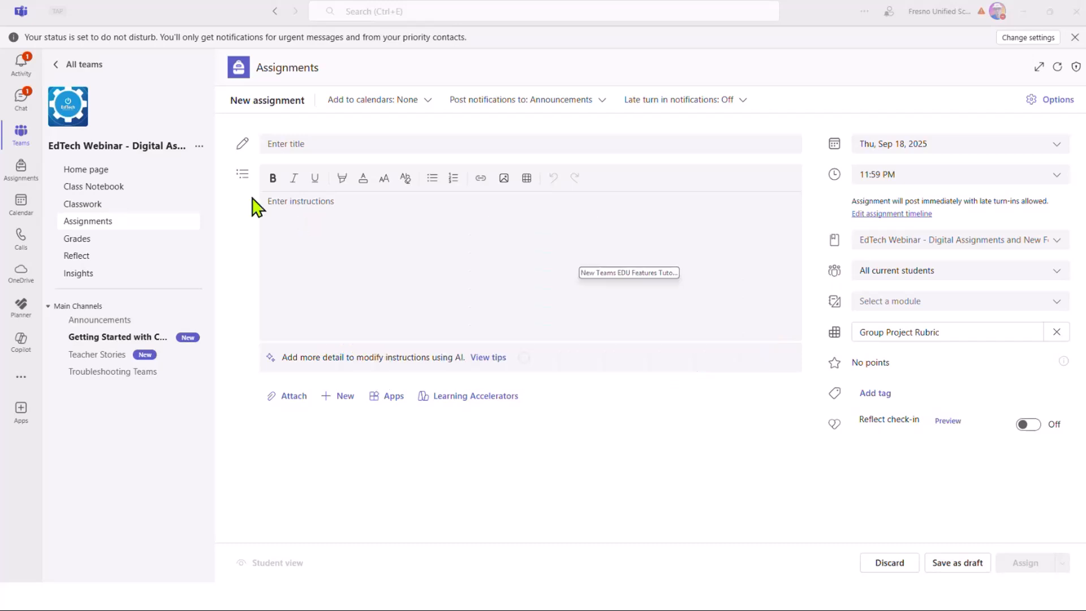
- Leave the new assignment and open the student's turned-in Research Project from another class team's ready-to-grade assignments
left_click(90, 65)
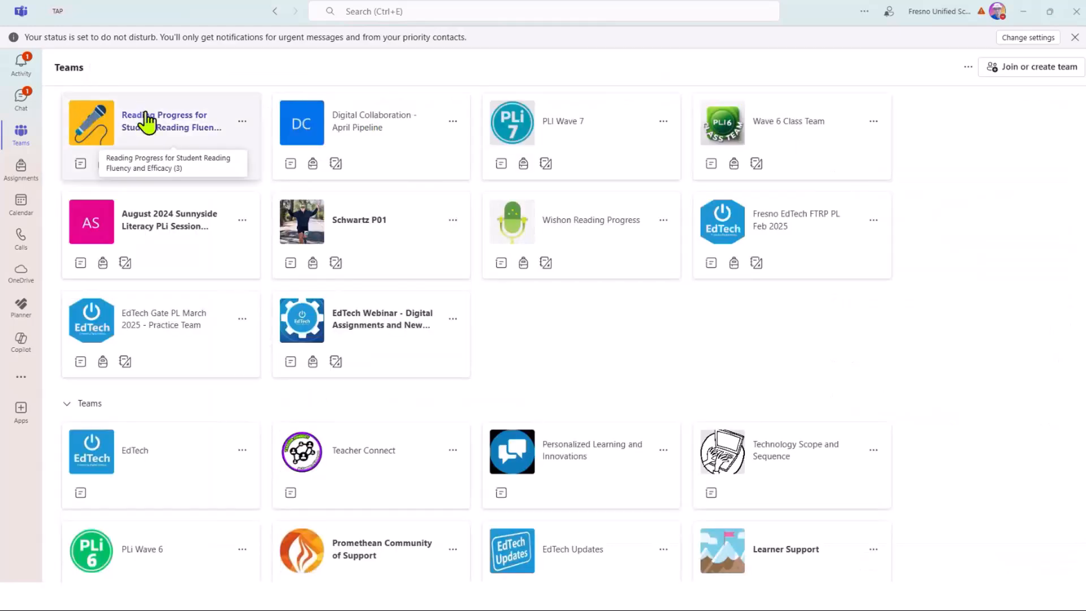
left_click(146, 121)
left_click(312, 113)
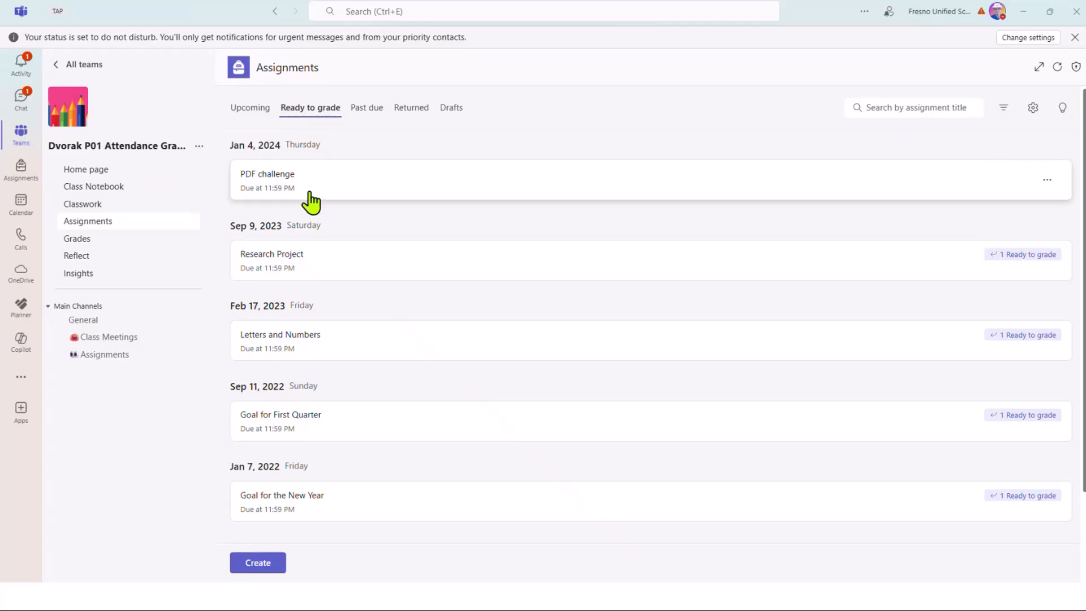
left_click(294, 263)
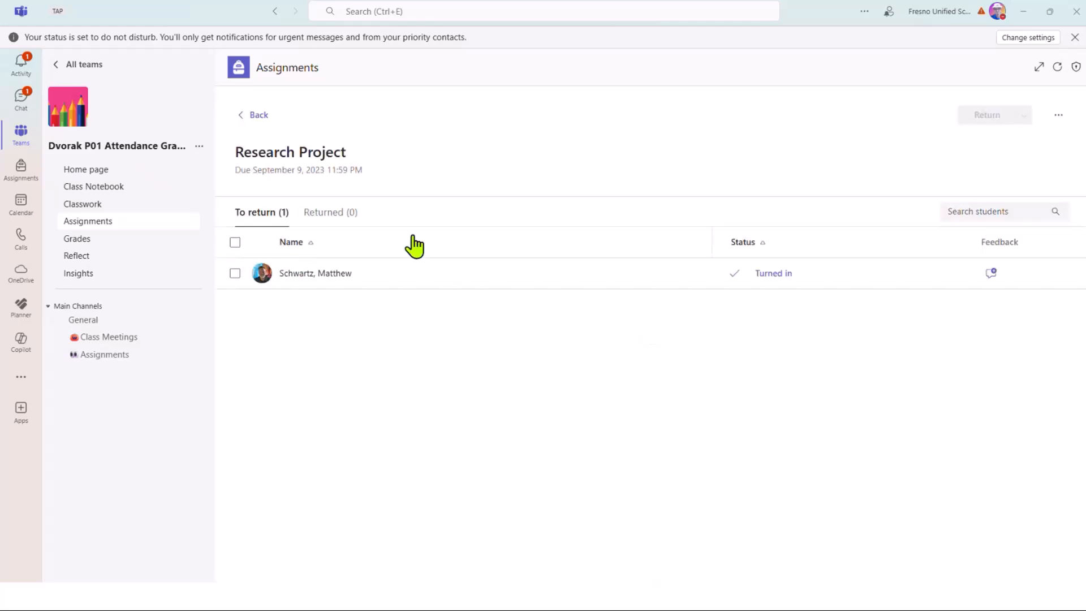
left_click(318, 277)
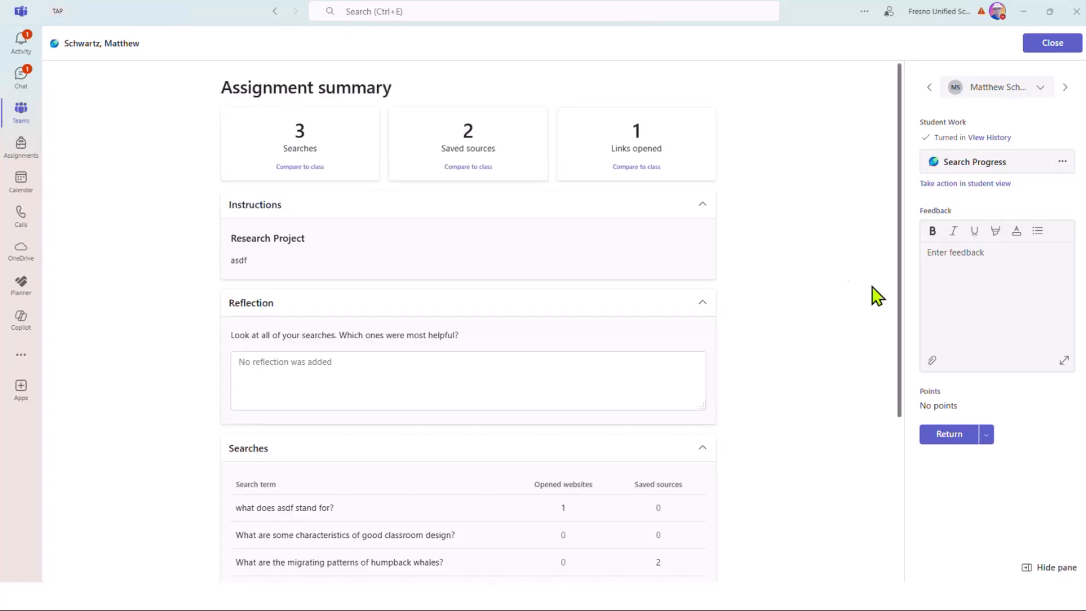
- Enter "I like how you" as feedback on the student's work and expand the feedback area
key("Tab")
left_click(954, 253)
type("I like how you")
left_click(1064, 362)
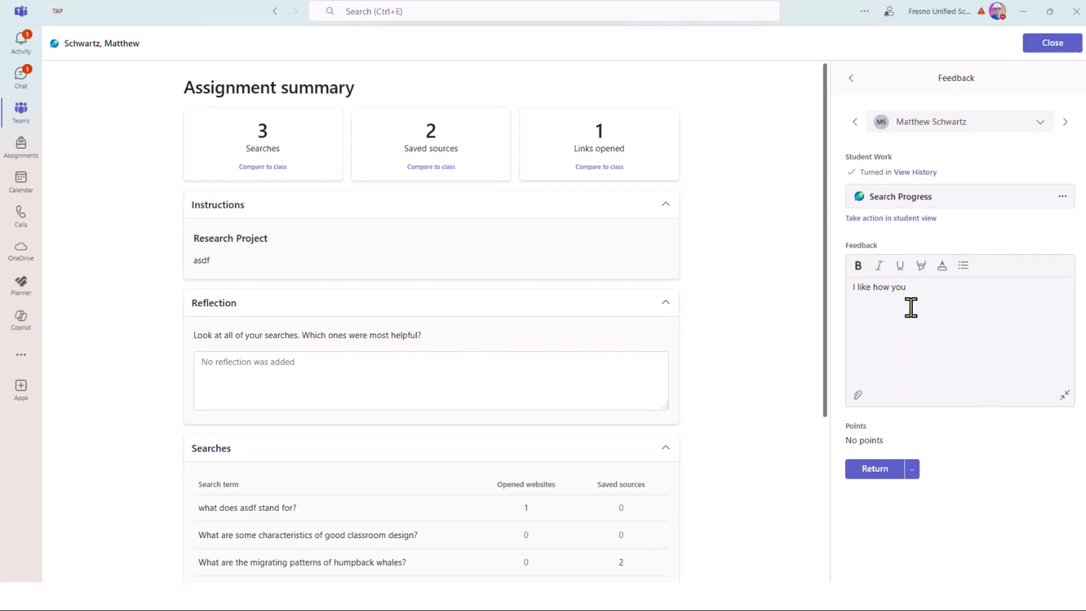
- Add a long run of blank lines below the feedback text to stretch the box, and delete them again
left_click(920, 288)
key("Return")
key("Return")
key("Return")
key("Return")
key("Return")
key("Return")
key("Return")
key("Return")
key("Return")
key("Return")
key("Return")
key("Return")
key("Return")
key("Return")
key("Return")
key("Return")
key("Return")
key("Return")
key("Return")
key("Return")
key("Return")
key("BackSpace")
key("BackSpace")
key("BackSpace")
key("BackSpace")
key("BackSpace")
key("BackSpace")
key("BackSpace")
key("BackSpace")
key("BackSpace")
key("BackSpace")
key("BackSpace")
key("BackSpace")
key("BackSpace")
key("BackSpace")
key("BackSpace")
key("BackSpace")
key("BackSpace")
key("BackSpace")
key("BackSpace")
key("BackSpace")
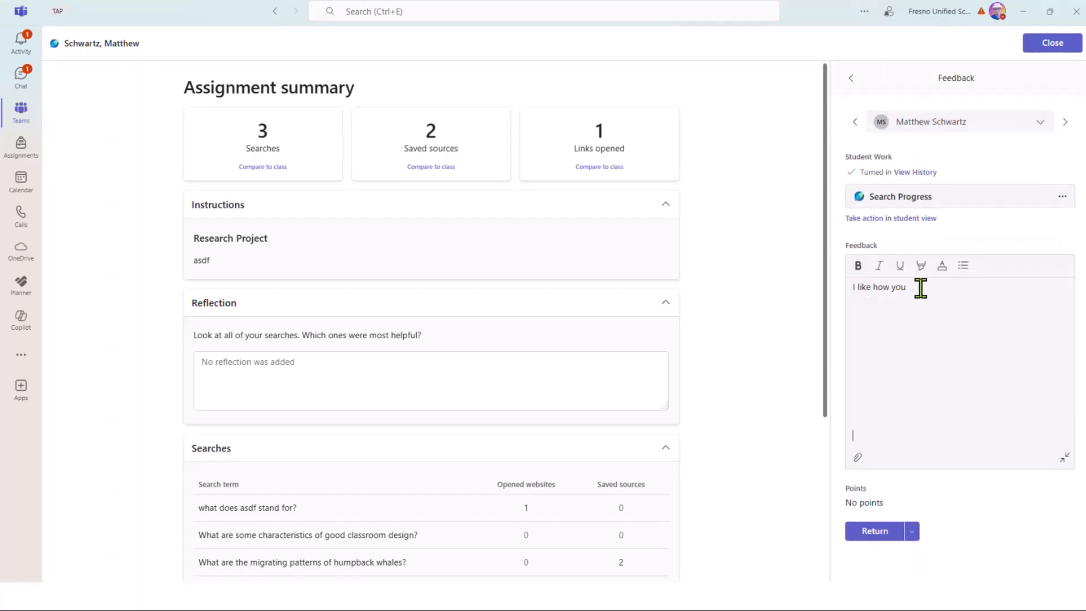
key("BackSpace")
key("BackSpace")
key("BackSpace")
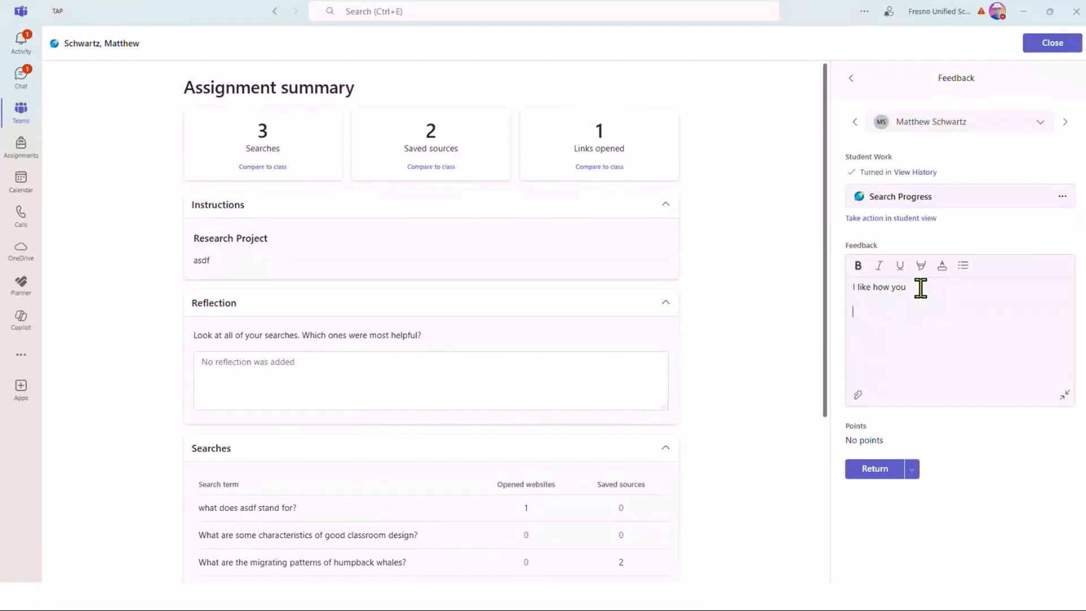
- Replace the feedback by dictating the student's name and "I love how you found some wonderful websites to support you in your research project", and close the submission
key("BackSpace")
key("BackSpace")
key("BackSpace")
key("BackSpace")
key("BackSpace")
key("BackSpace")
key("BackSpace")
key("BackSpace")
key("BackSpace")
key("BackSpace")
key("BackSpace")
key("BackSpace")
key("BackSpace")
key("BackSpace")
key("super+h")
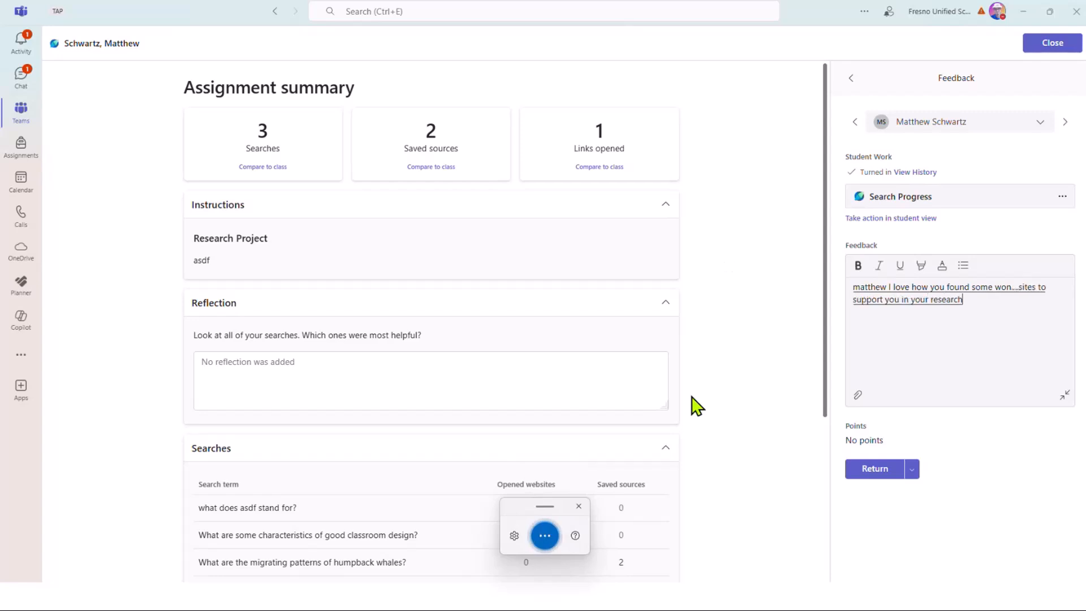
left_click(548, 532)
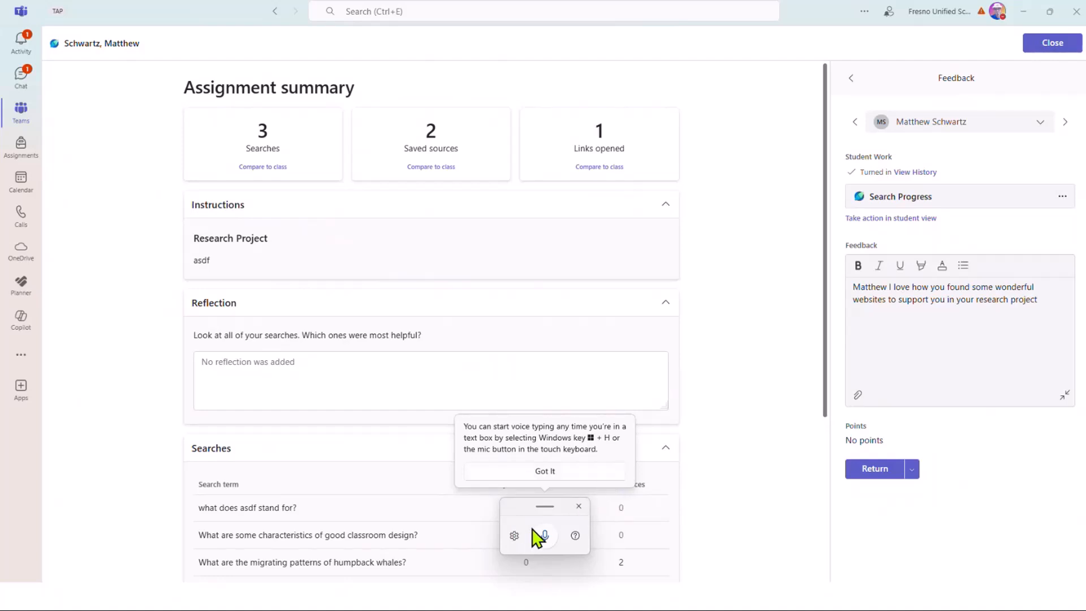
left_click(578, 506)
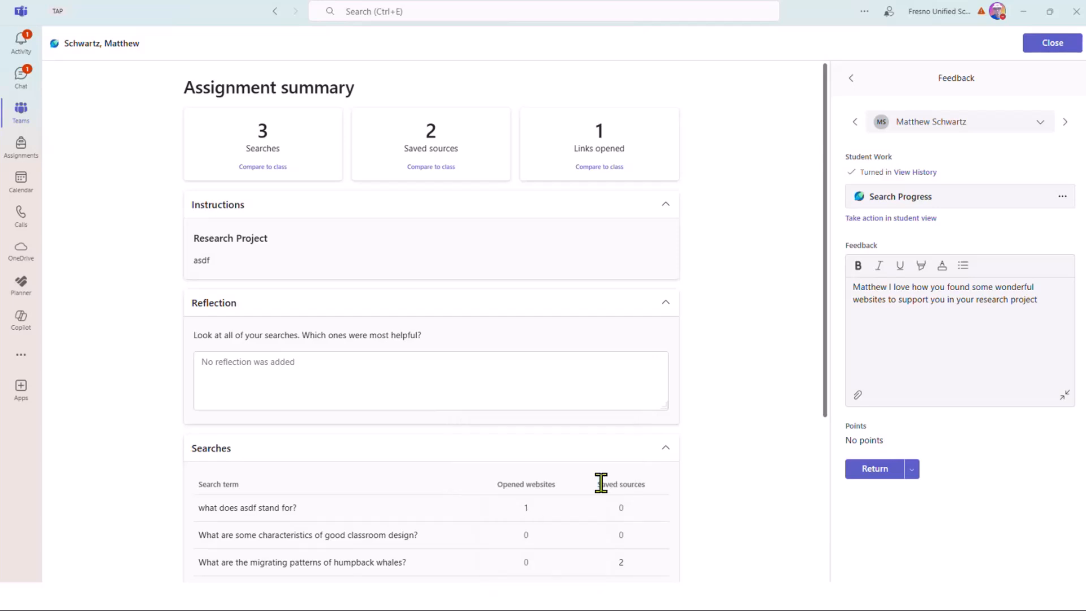
left_click(951, 333)
left_click(1040, 50)
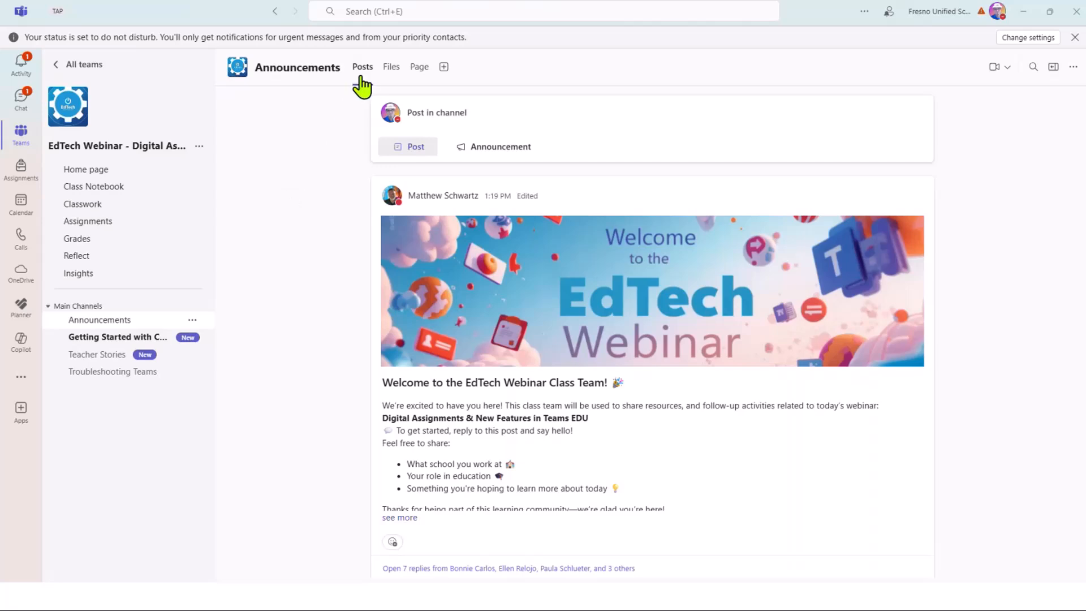
- Insert a table on the Loop page of the EdTech Webinar team's Announcements channel and title the page New Features of Teams
left_click(419, 76)
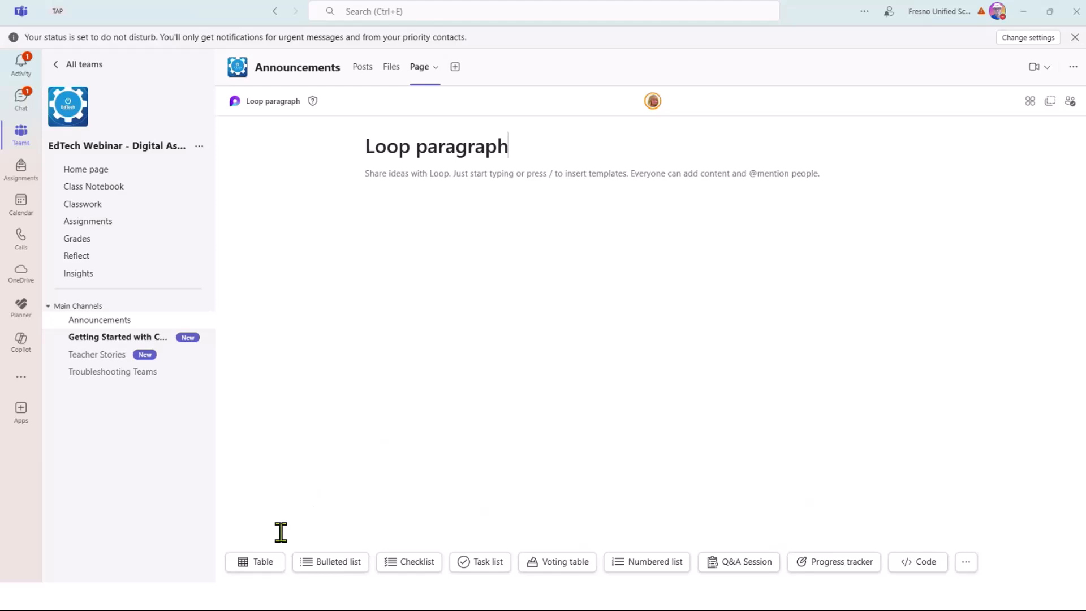
left_click(261, 562)
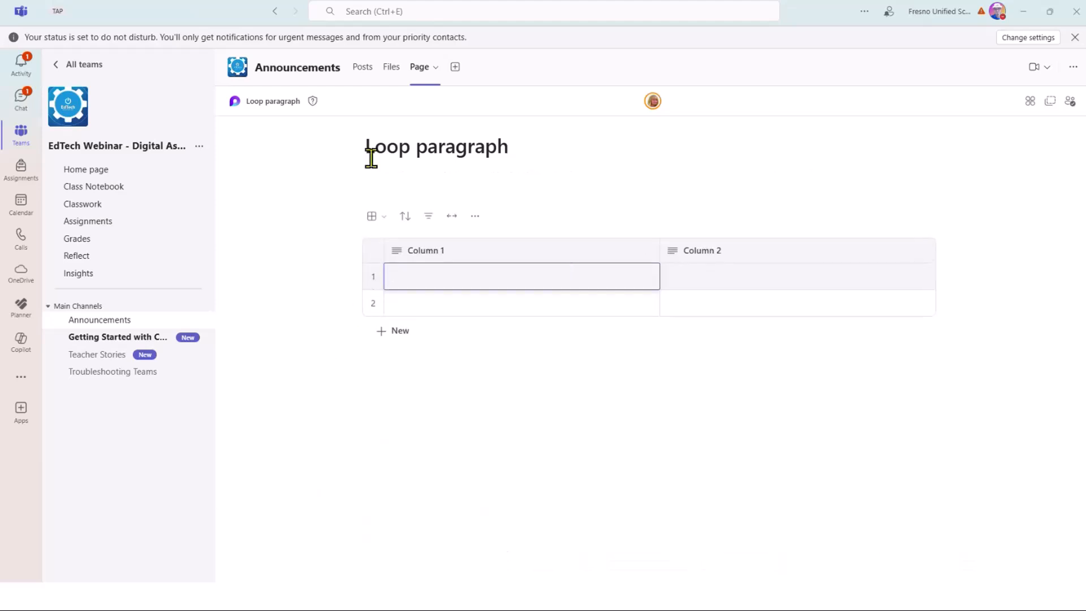
double_click(479, 146)
left_click_drag(480, 146, 352, 142)
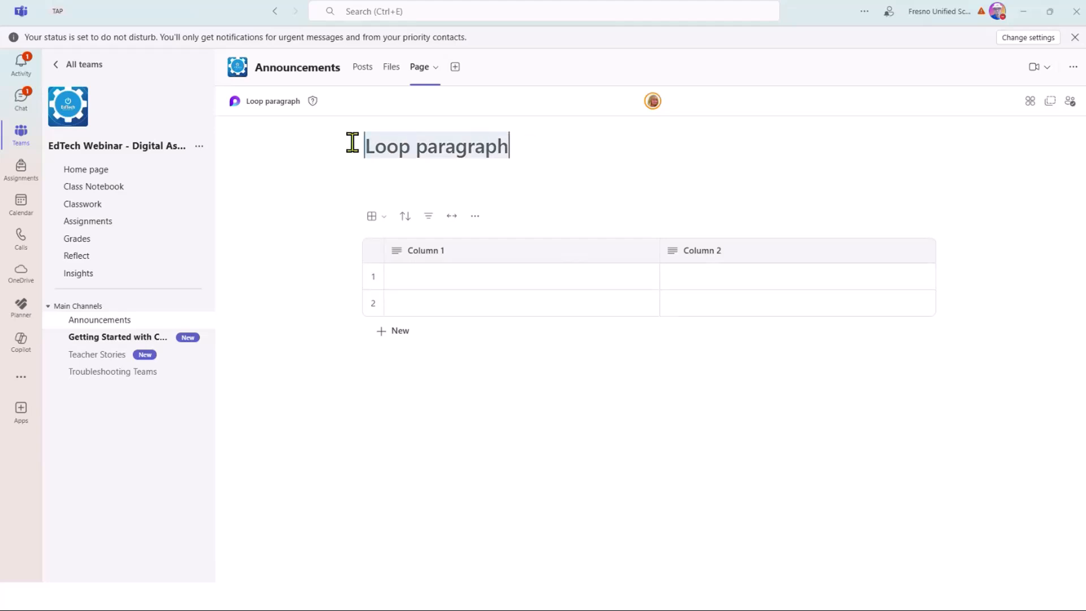
type("New ")
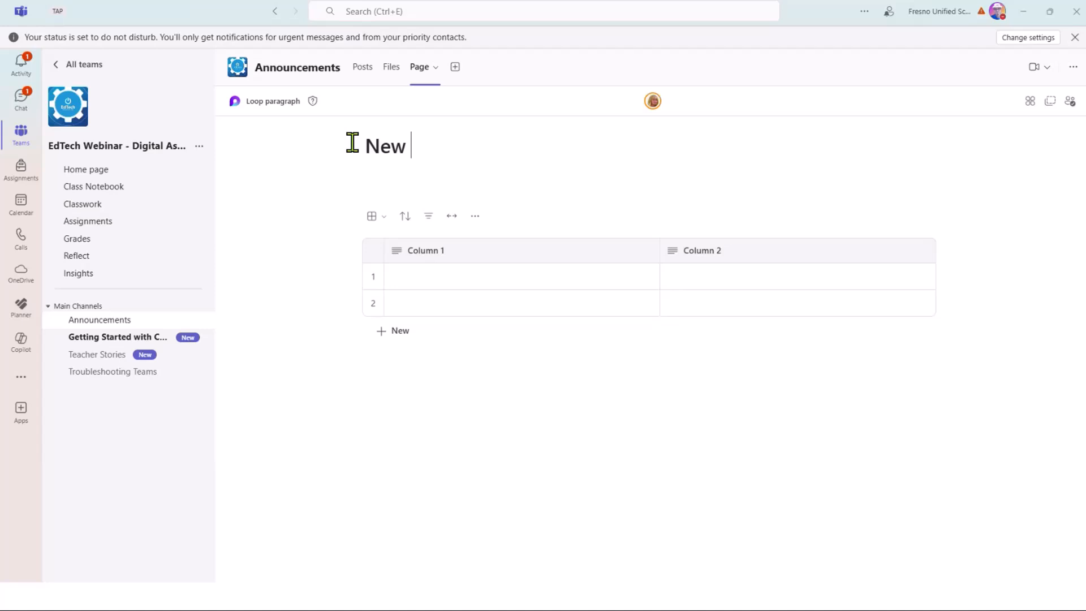
type("Features of Teams")
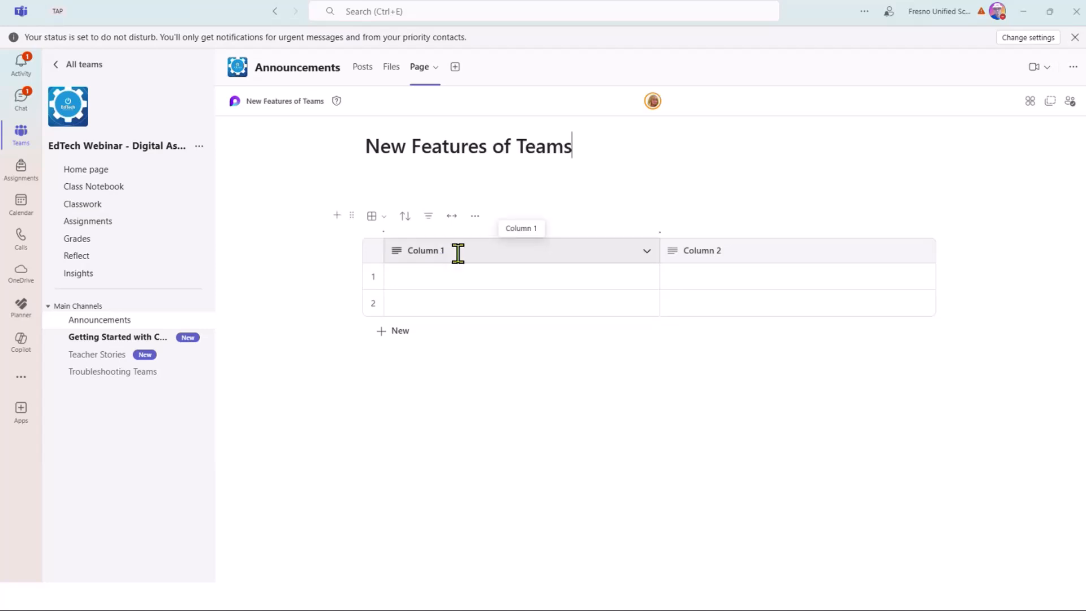
- Name the table columns "What new feature resonated with you?" and "What new feature would you like to see?"
left_click(458, 253)
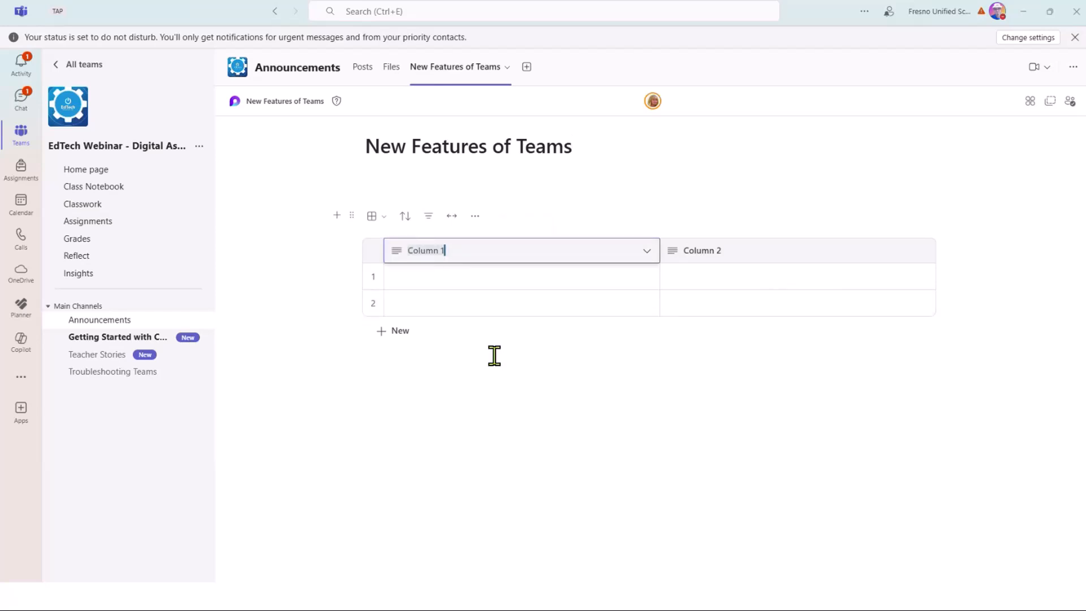
type("What new feature resonated wi")
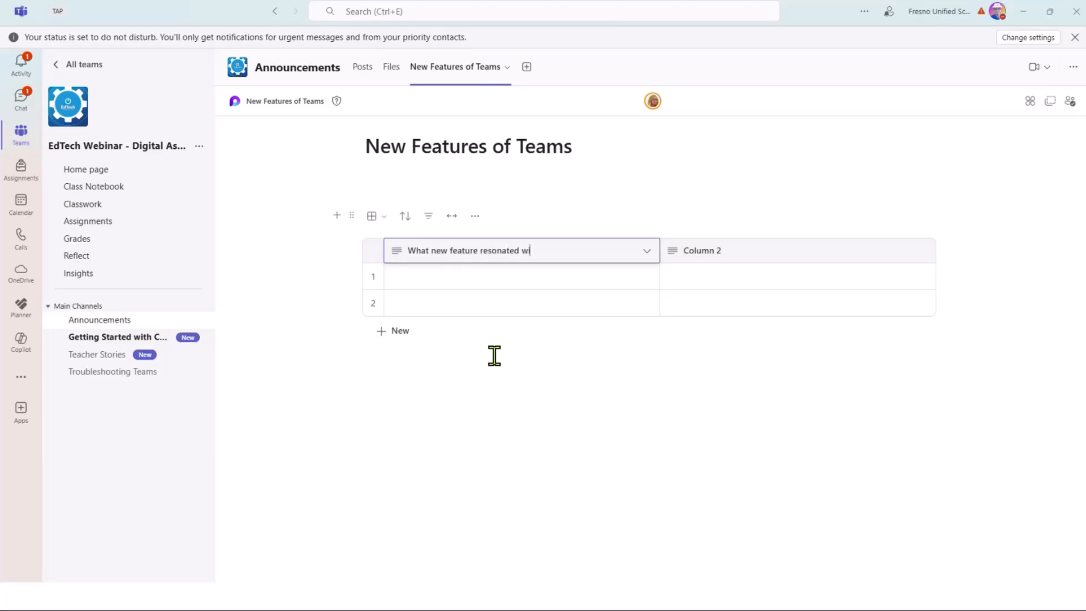
type("th you?")
left_click(720, 252)
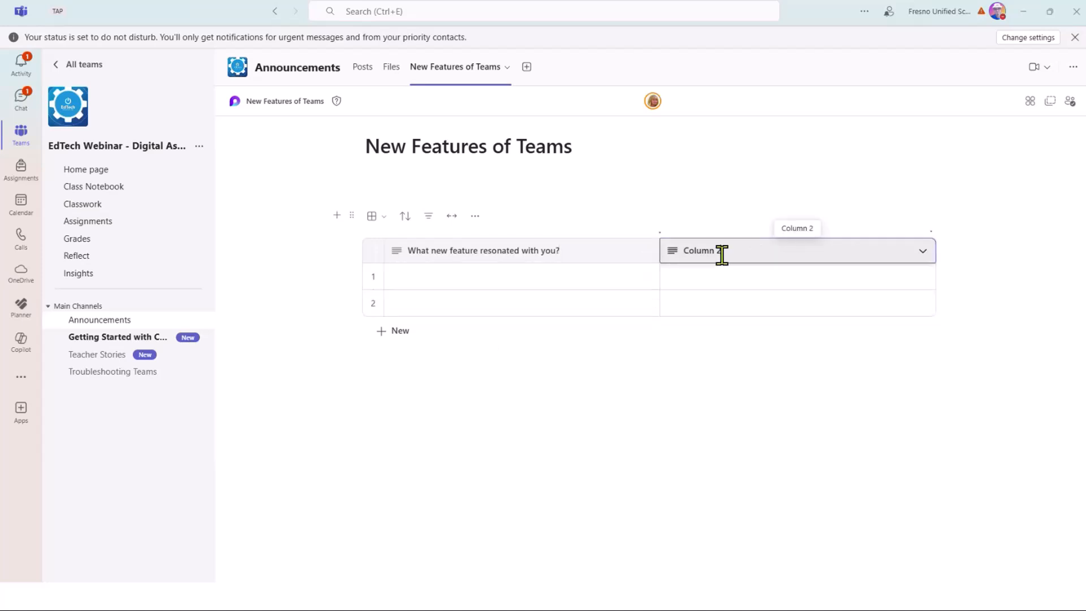
key("ctrl+a")
type("What new f")
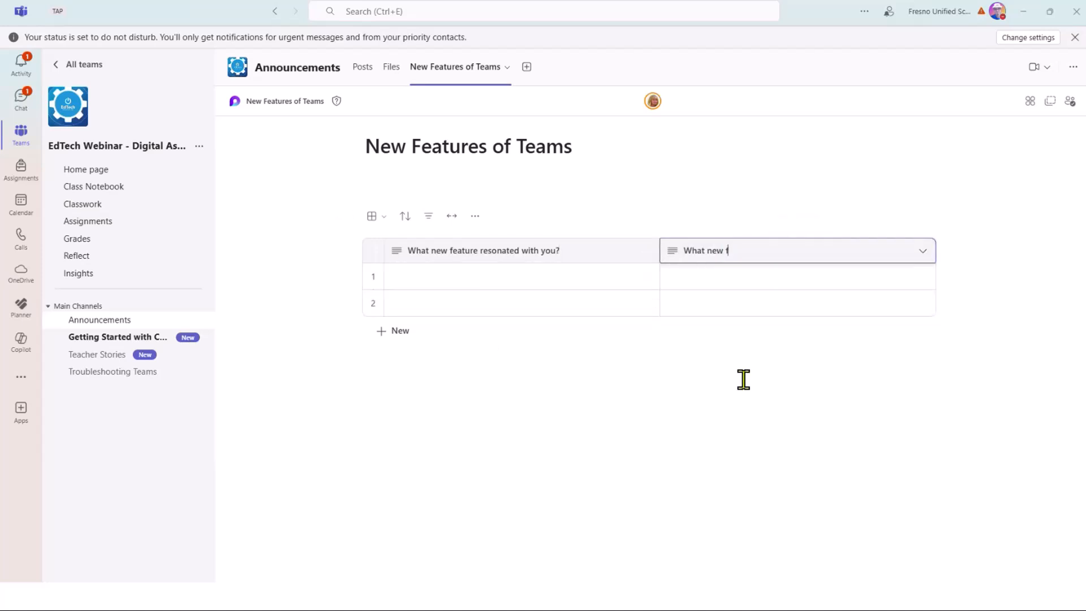
type("eature would you like to see?")
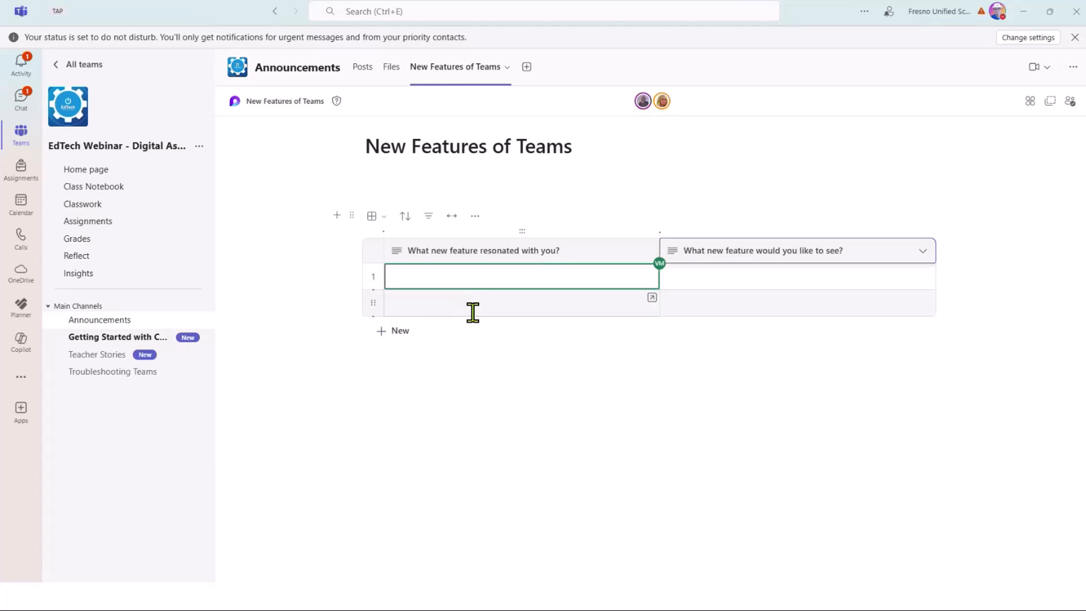
- Add eight empty rows to the end of the table for participants' answers
left_click(390, 331)
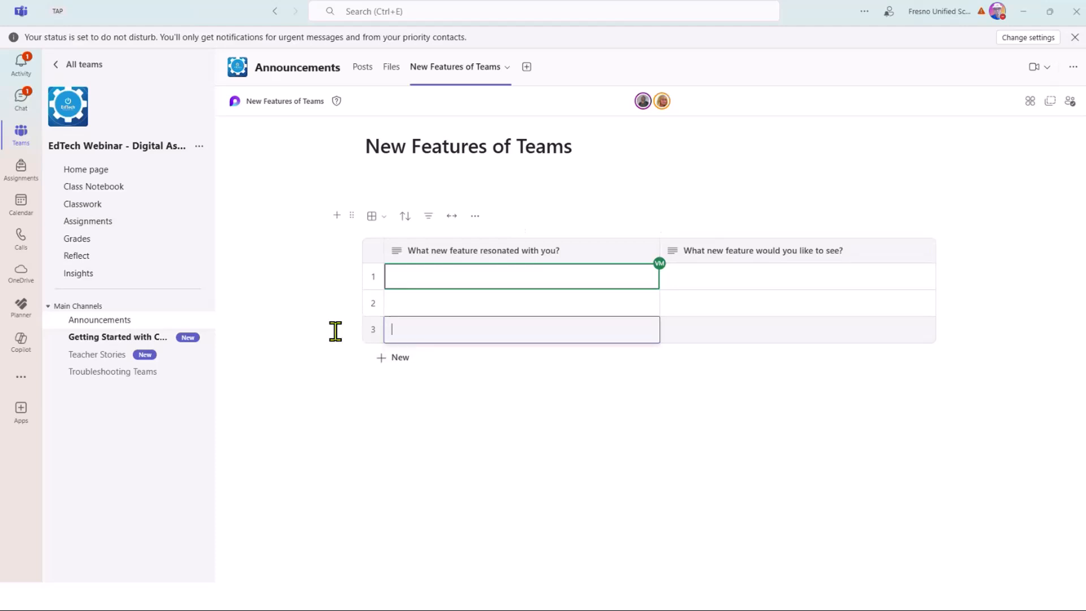
left_click(380, 358)
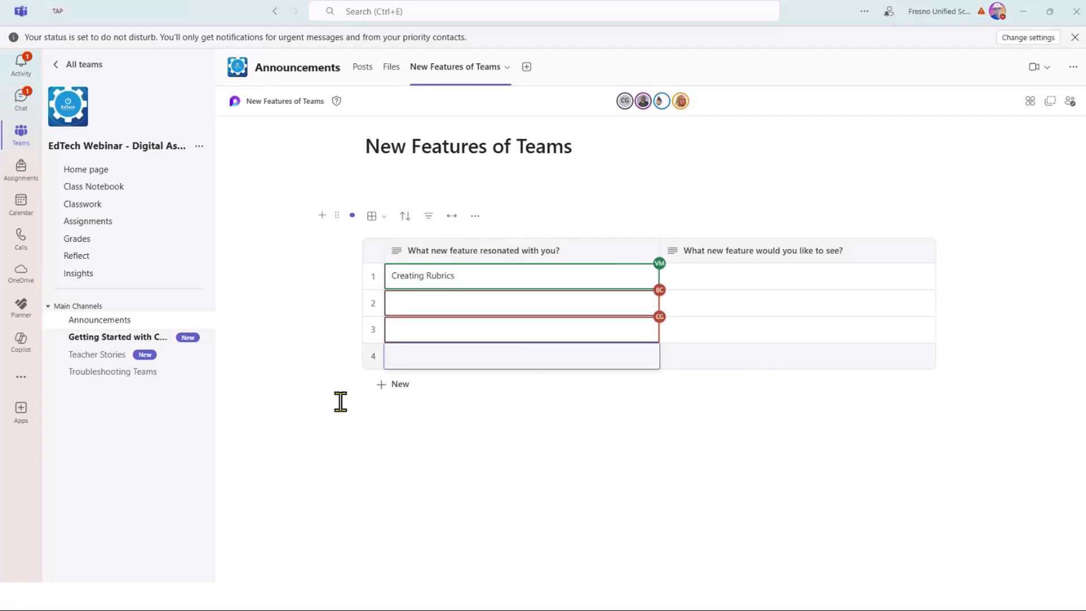
left_click(387, 384)
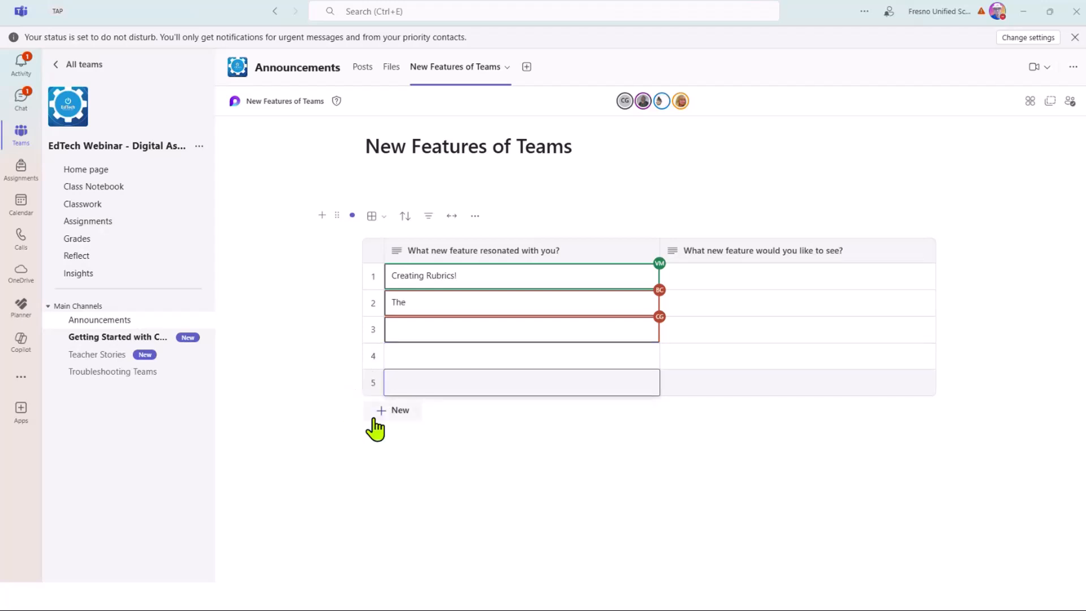
left_click(374, 419)
left_click(378, 437)
left_click(379, 463)
left_click(380, 487)
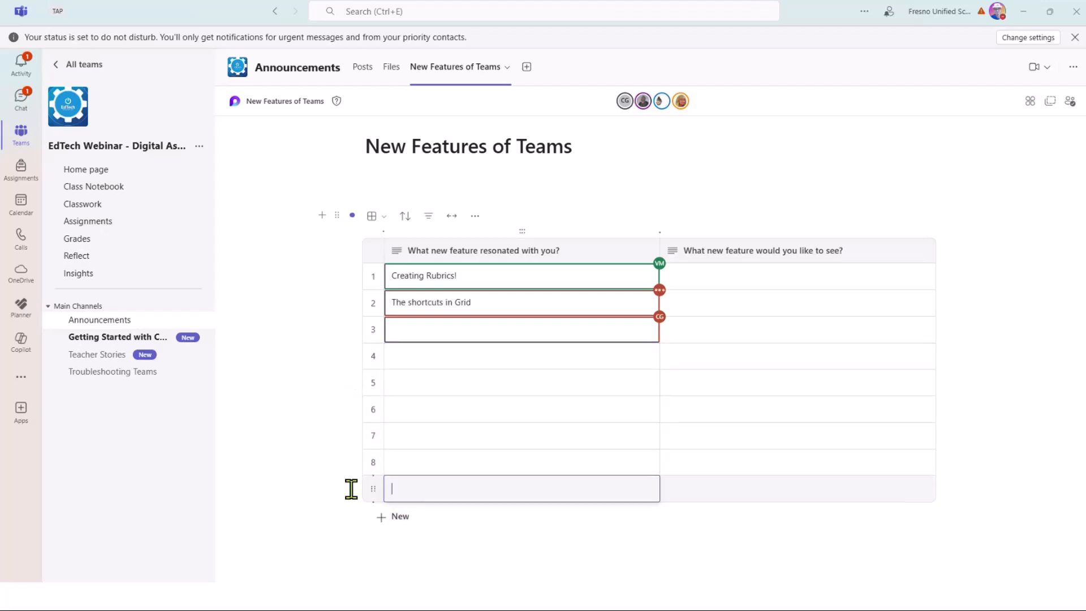
left_click(384, 519)
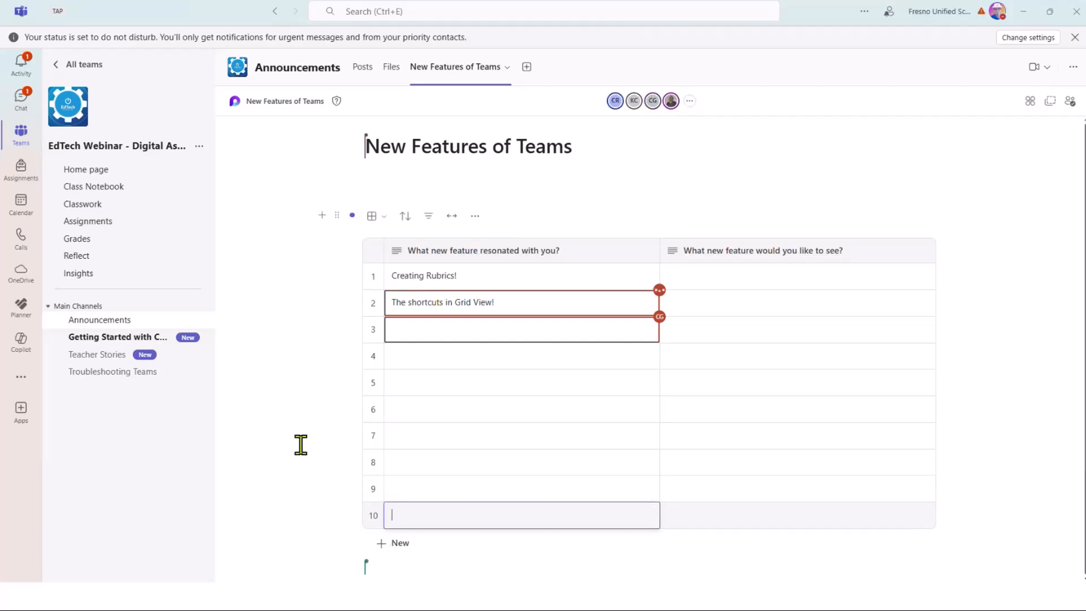